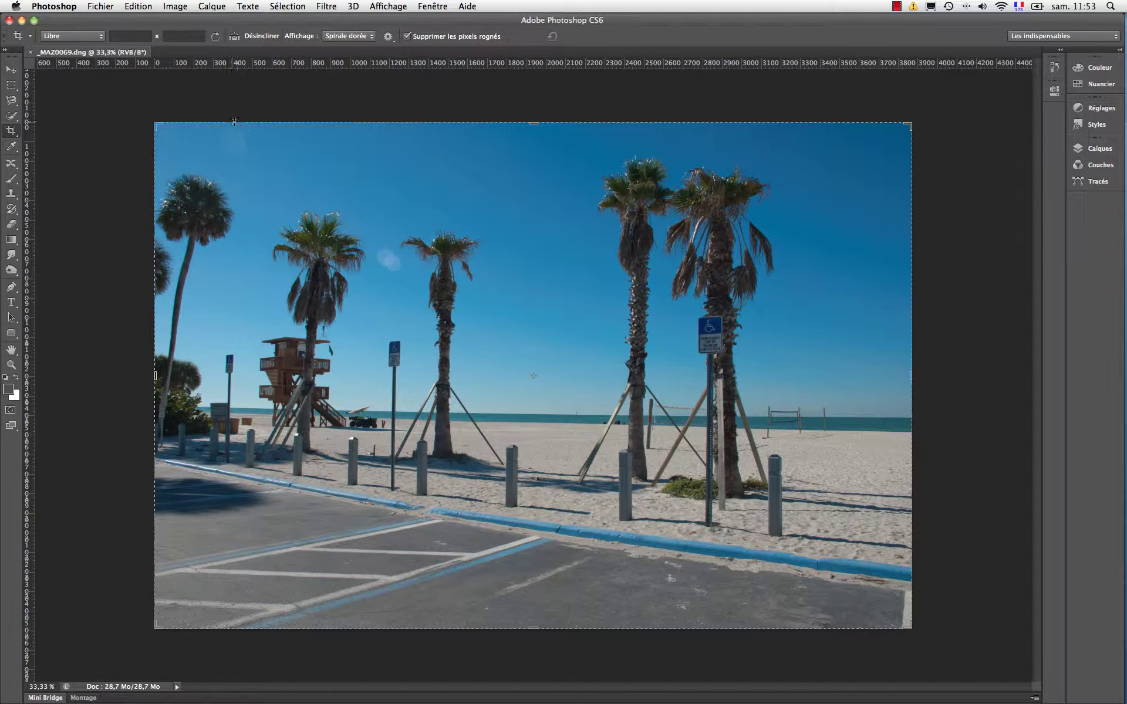
Set the crop overlay to Règle tiers and start a crop preview covering the full beach photo
left_click(370, 37)
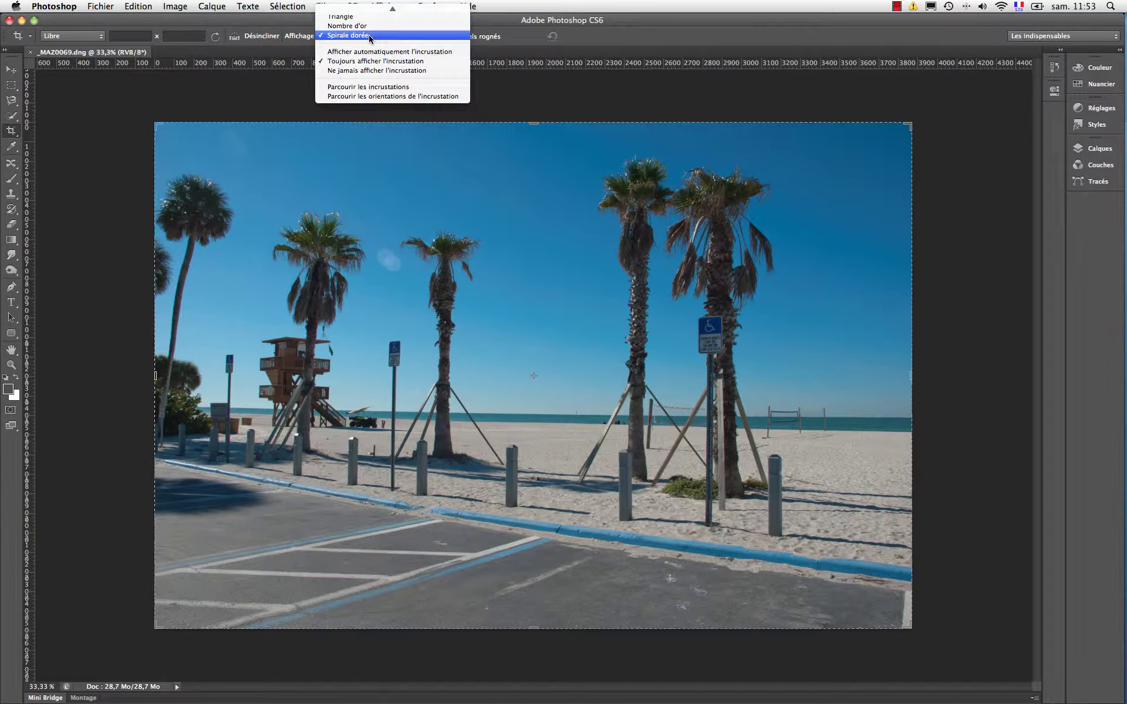
mouse_move(373, 7)
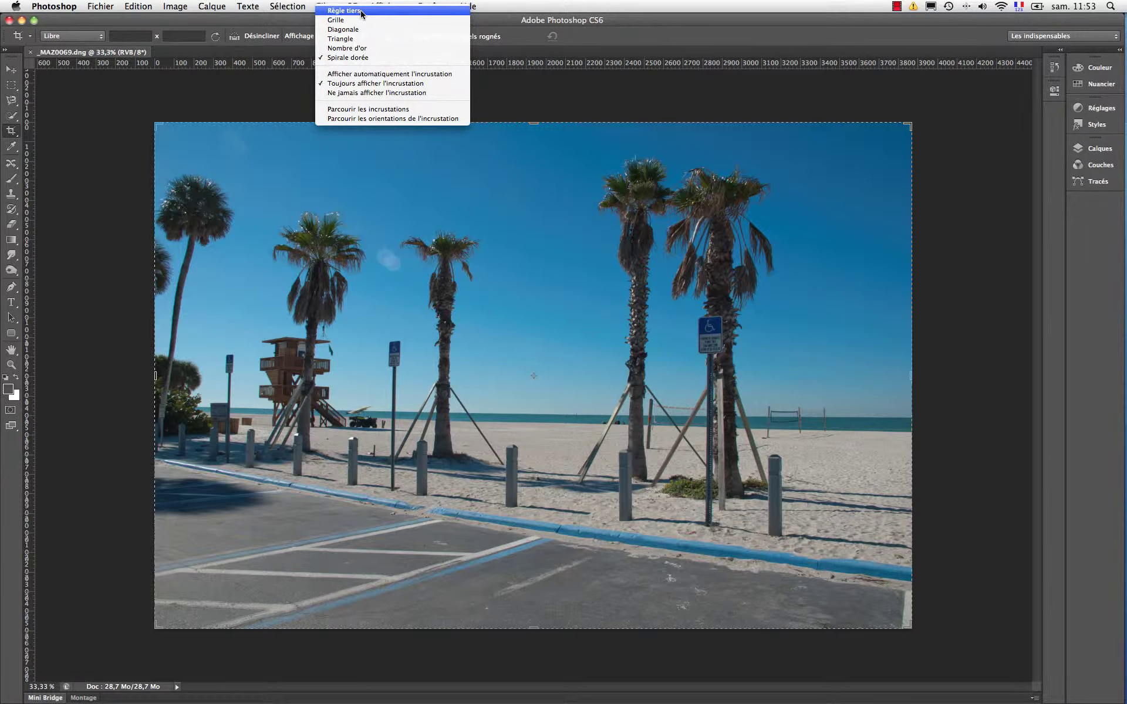
left_click(355, 11)
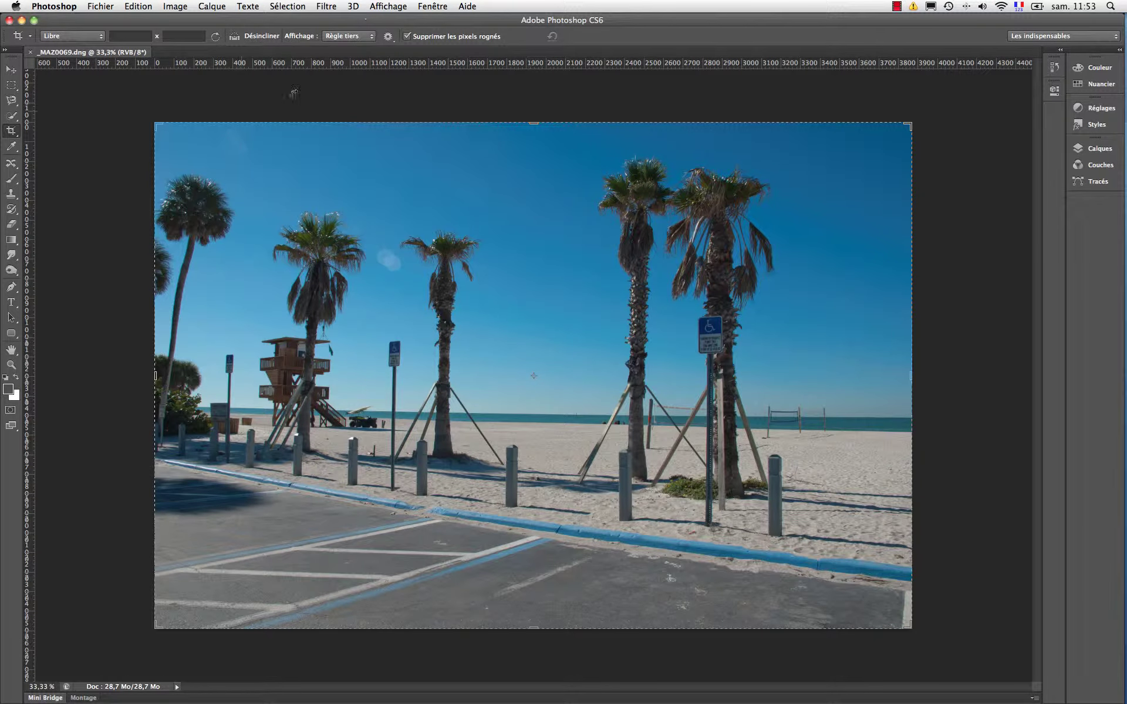
left_click(157, 126)
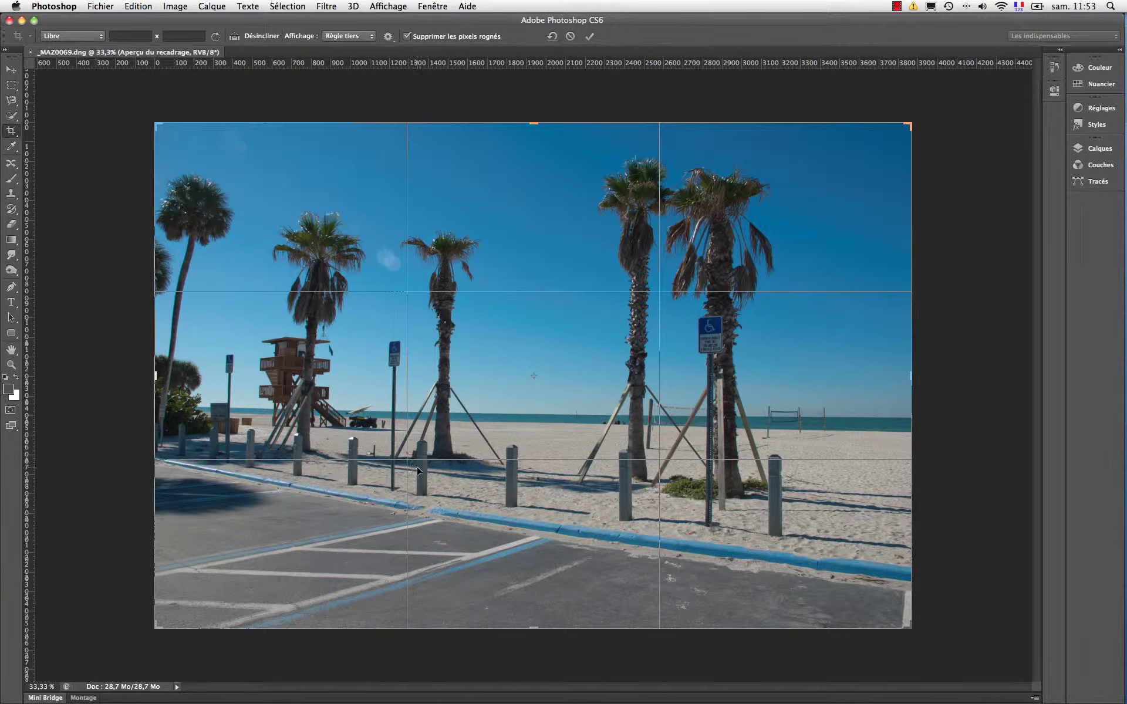
key("super")
Preview the Grille, Diagonale and Triangle crop overlays in turn on the photo
left_click(370, 36)
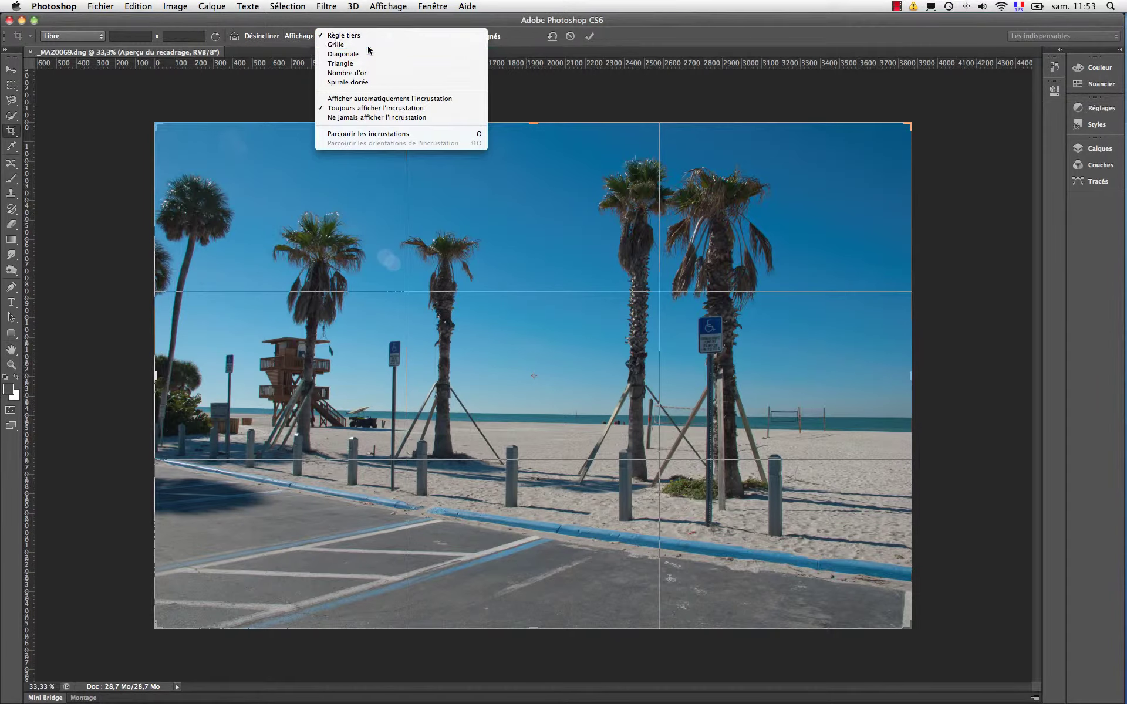
left_click(368, 46)
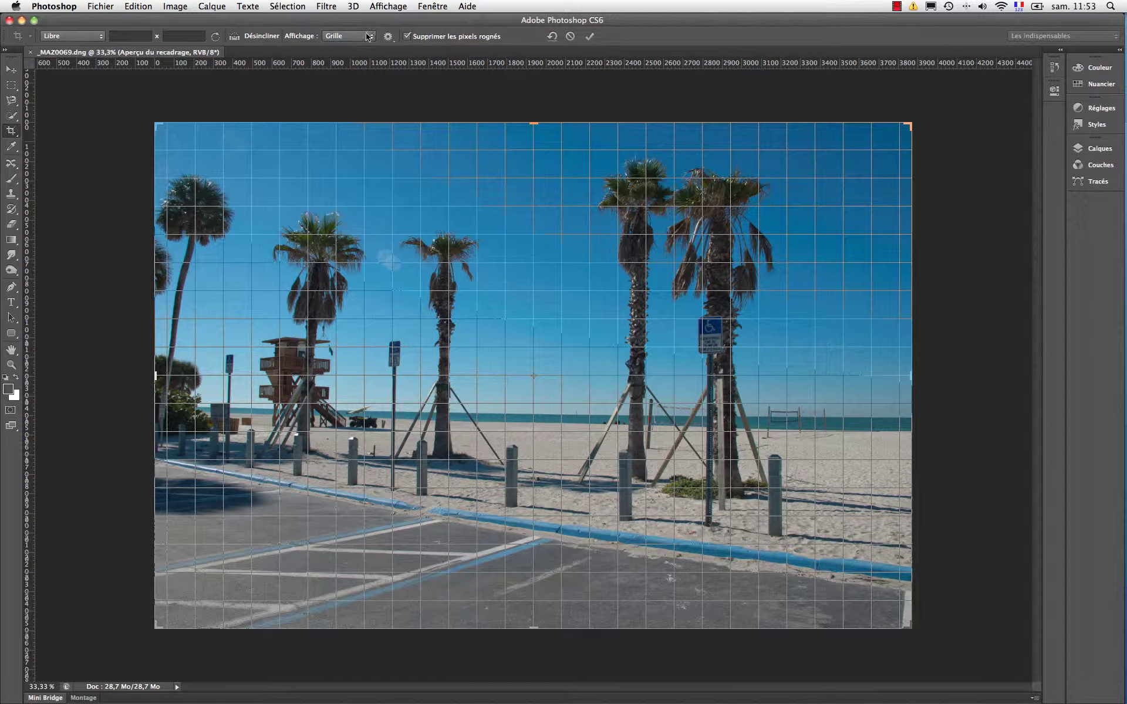
left_click(367, 37)
left_click(364, 45)
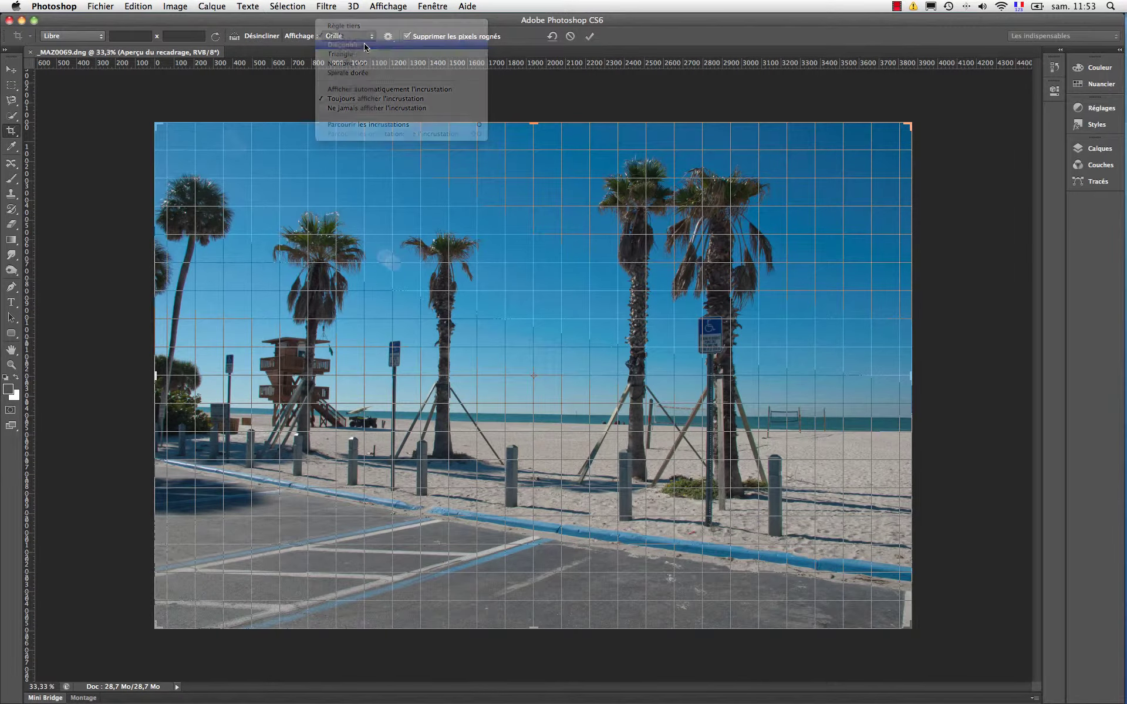
left_click(366, 37)
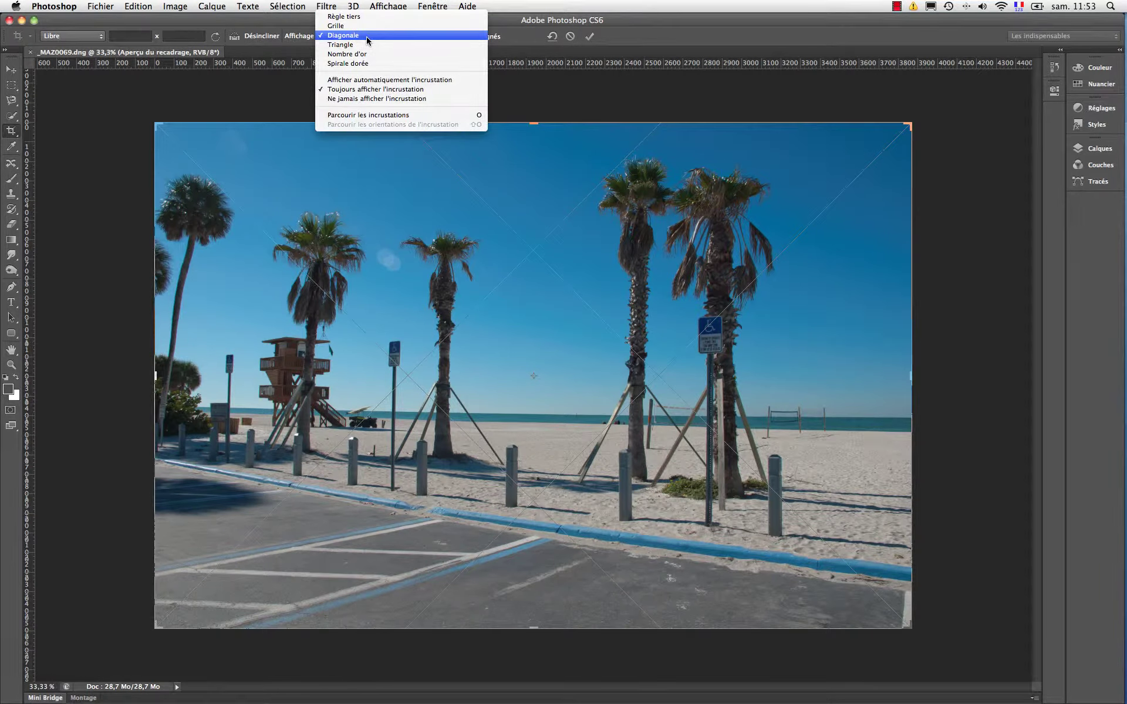
left_click(368, 44)
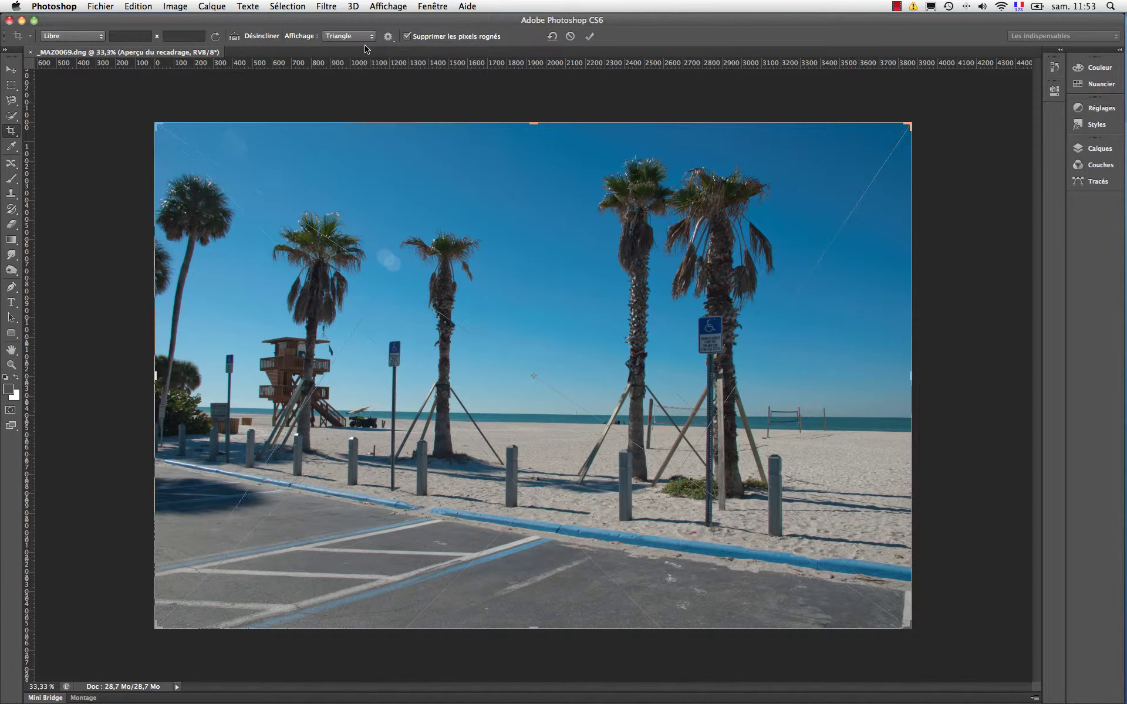
Preview the Nombre d'or and Spirale dorée overlays, and return the crop overlay to Règle tiers
left_click(366, 37)
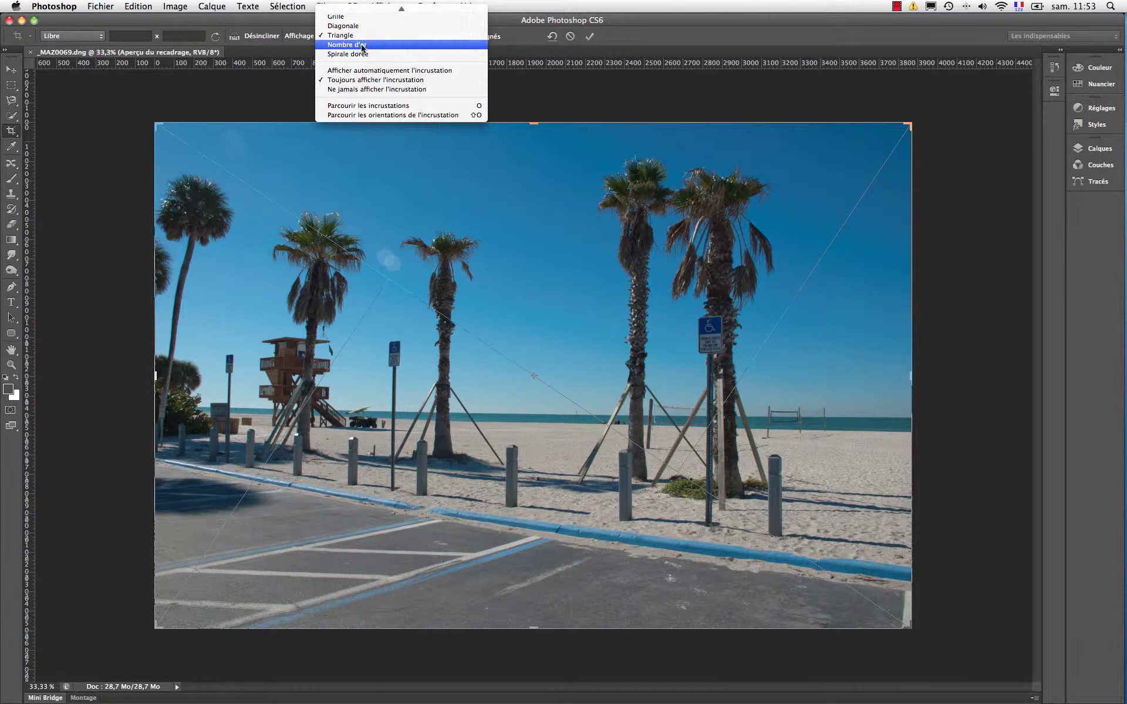
left_click(369, 47)
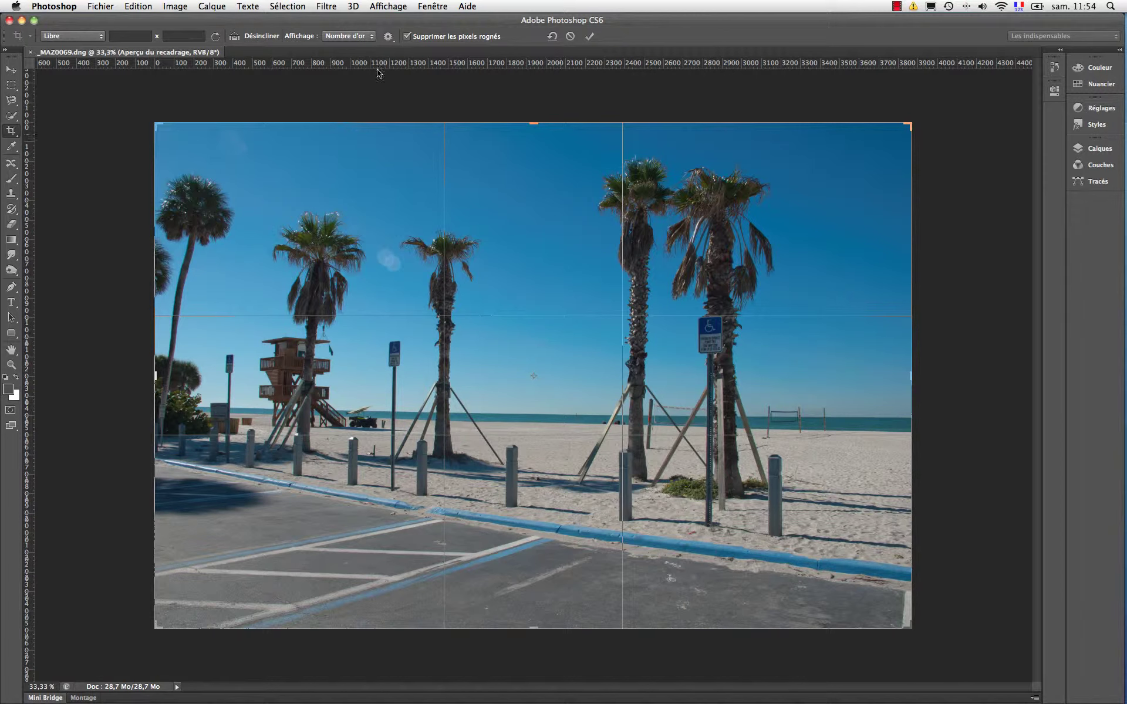
left_click(374, 37)
left_click(372, 36)
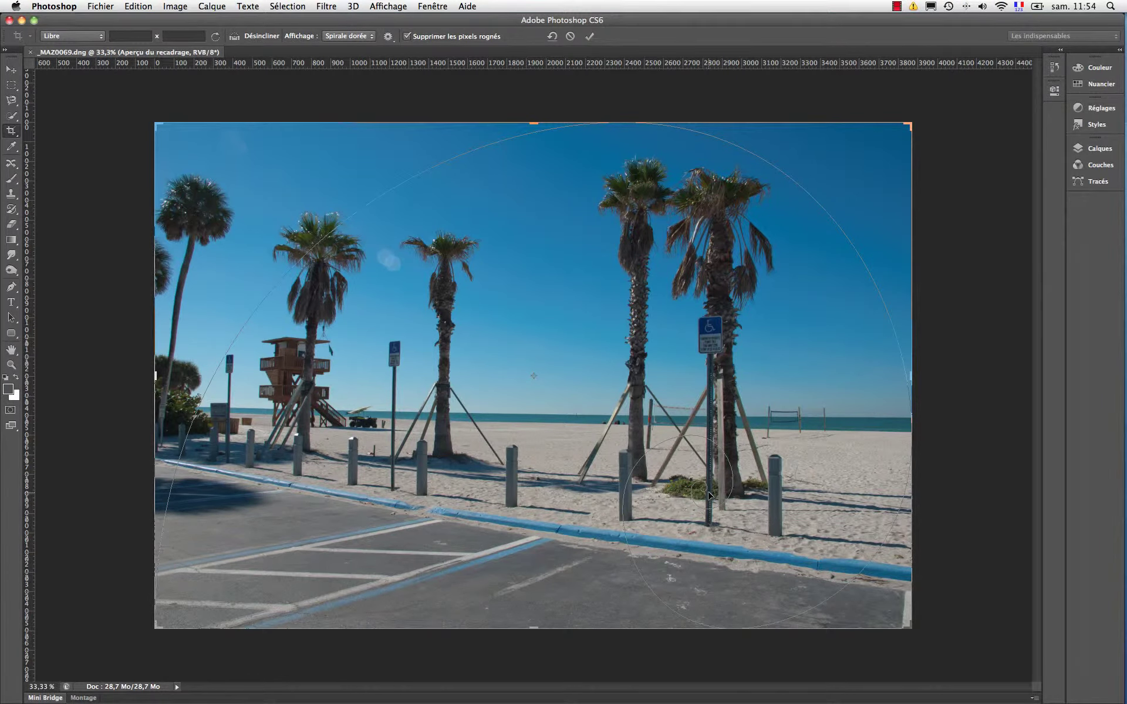
left_click(368, 37)
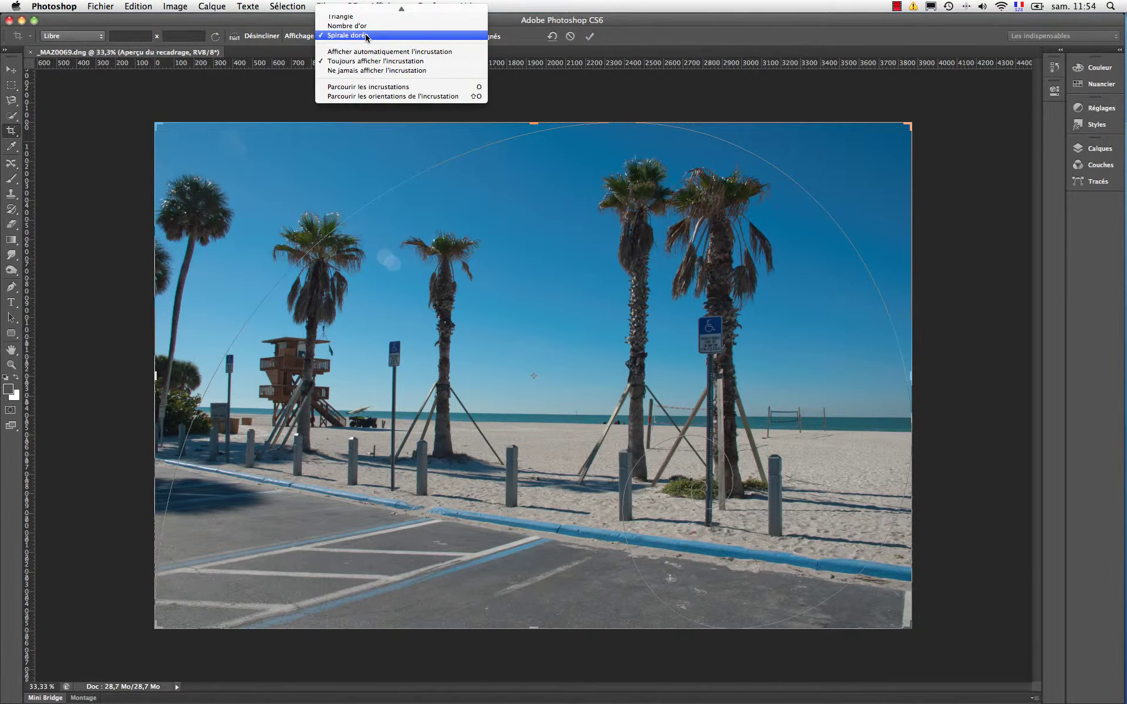
left_click(357, 10)
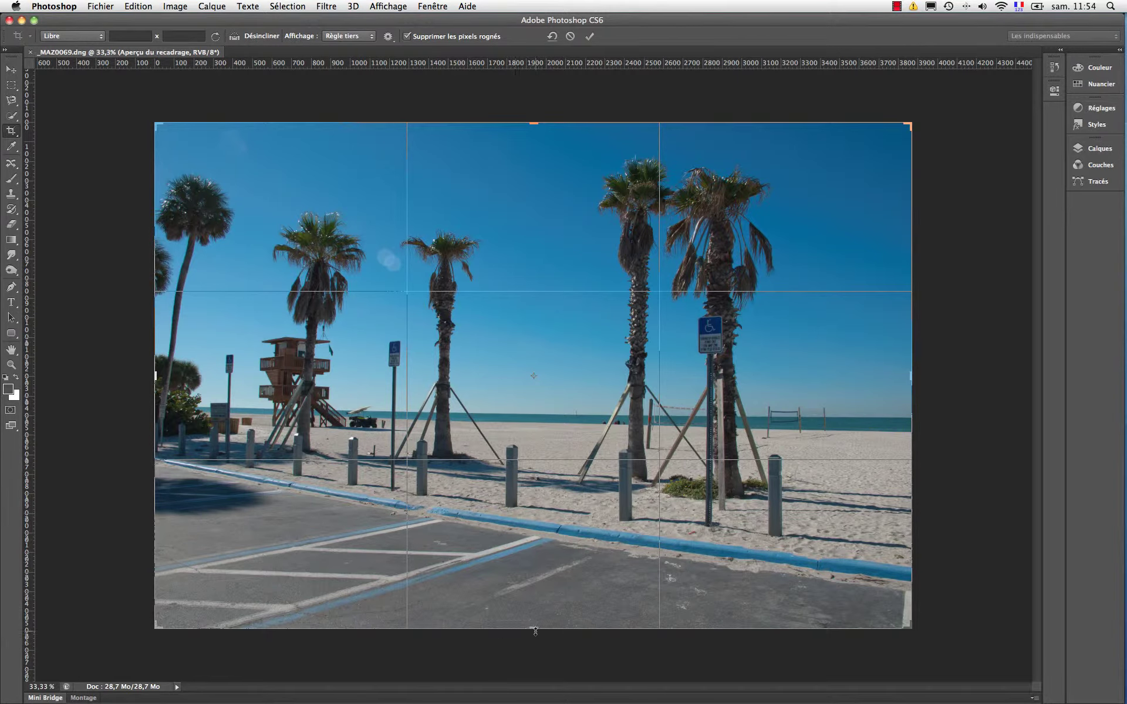
Raise the crop's bottom edge slightly and set the crop shield colour to a custom white (ffffff)
left_click_drag(534, 627, 528, 585)
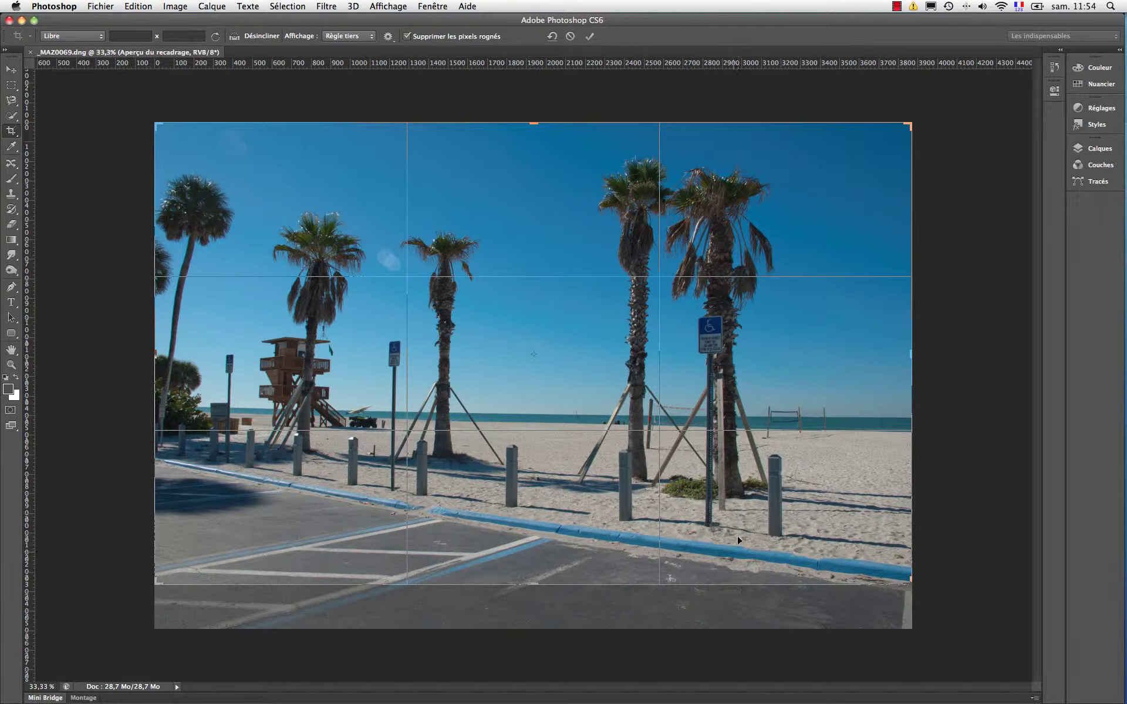
left_click(389, 37)
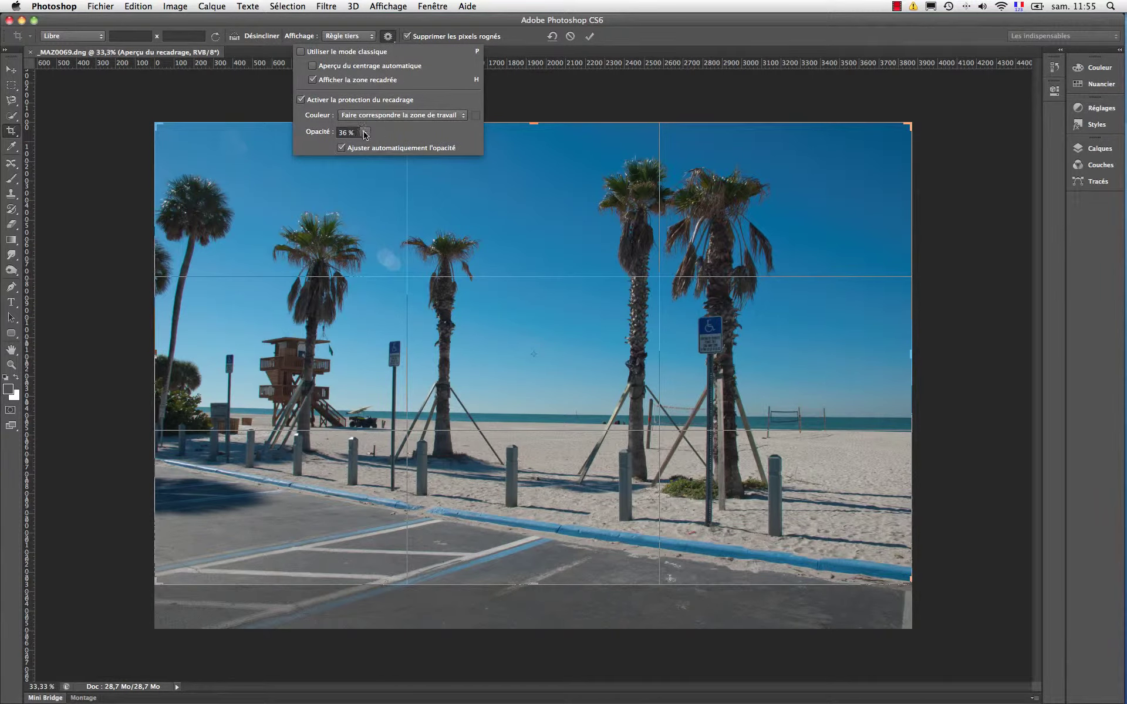
left_click(423, 117)
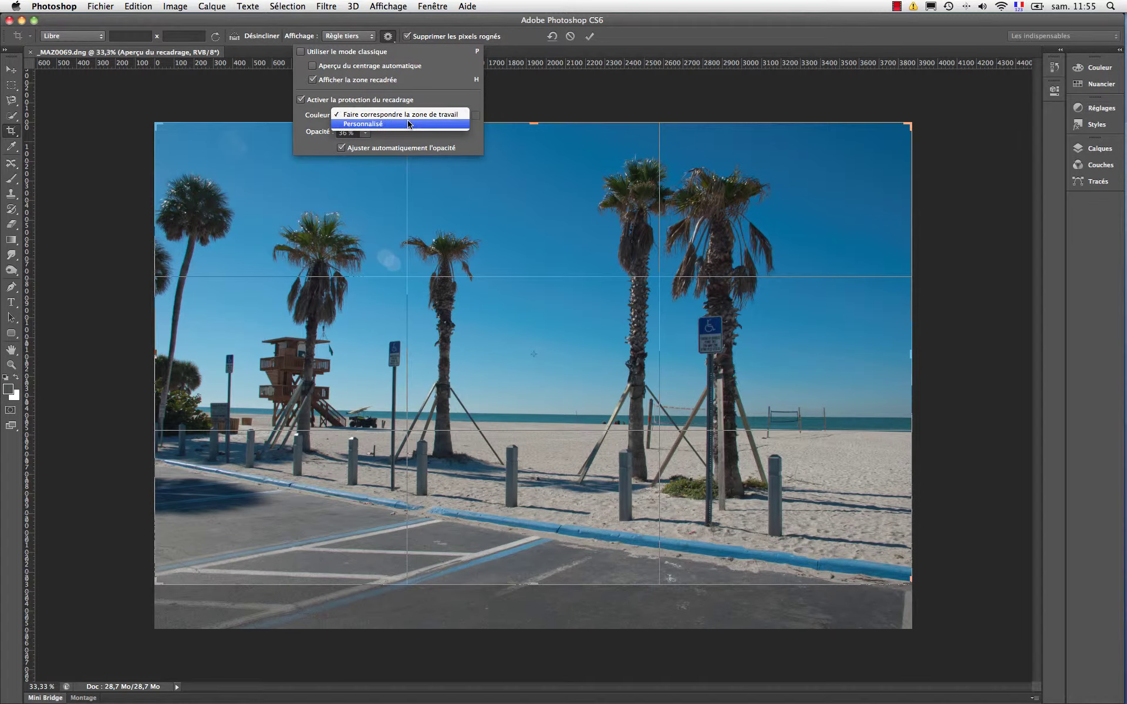
left_click(410, 123)
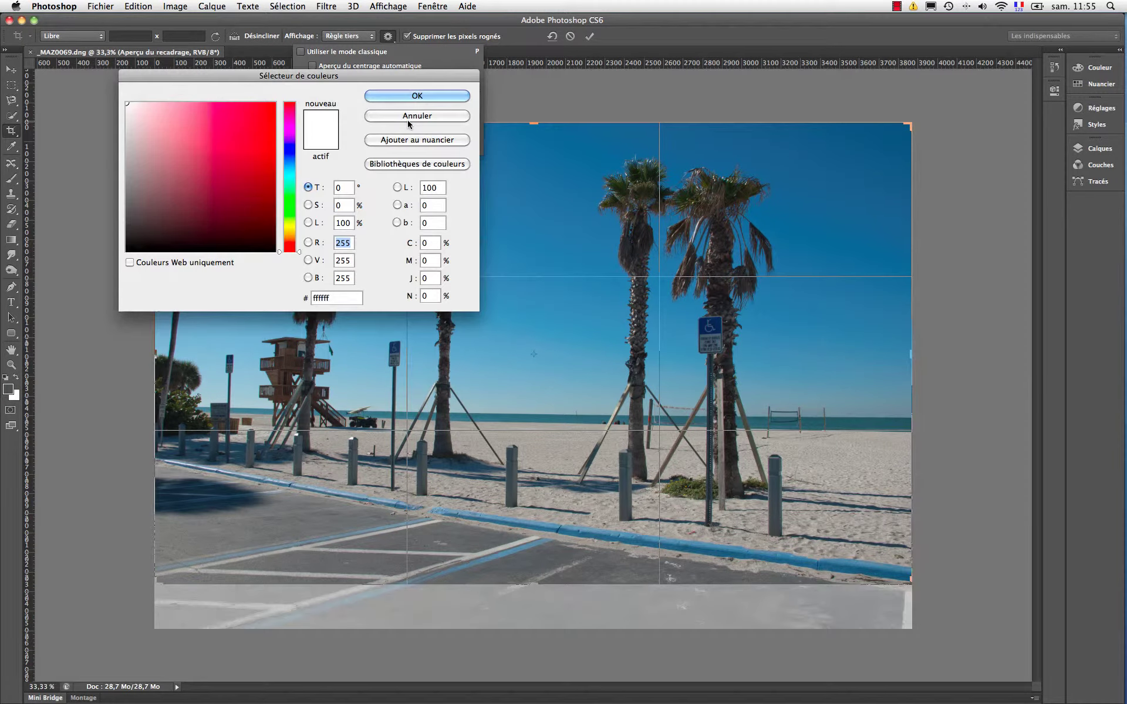
left_click(274, 252)
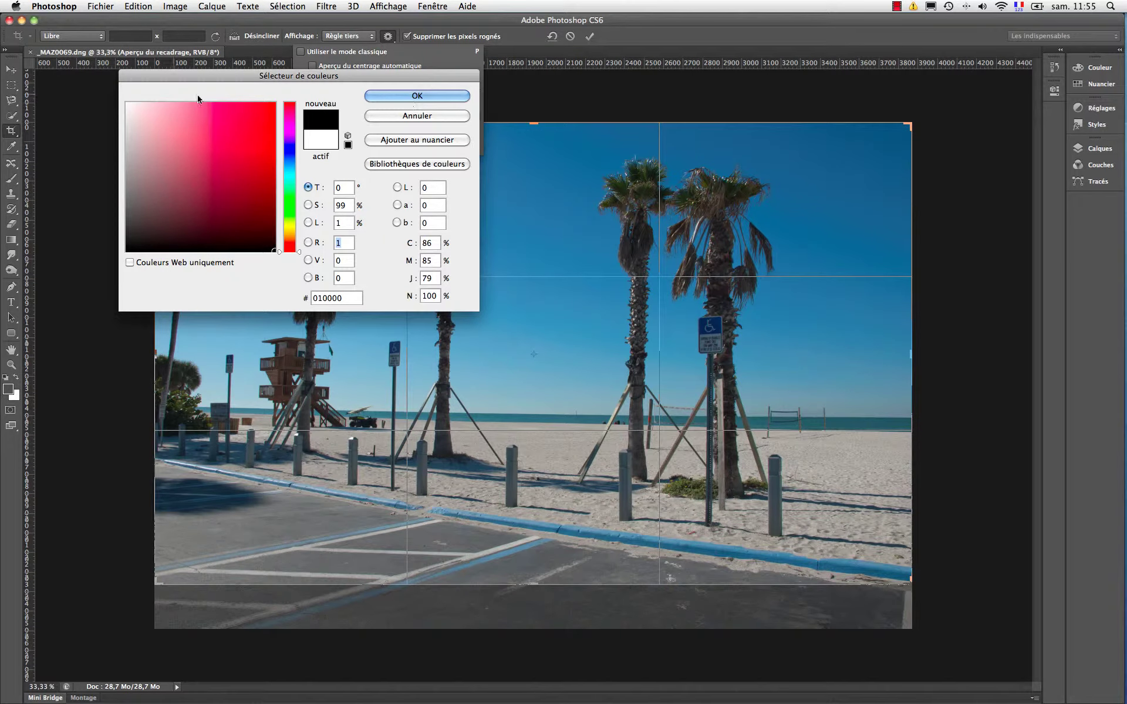
left_click(127, 103)
left_click(402, 100)
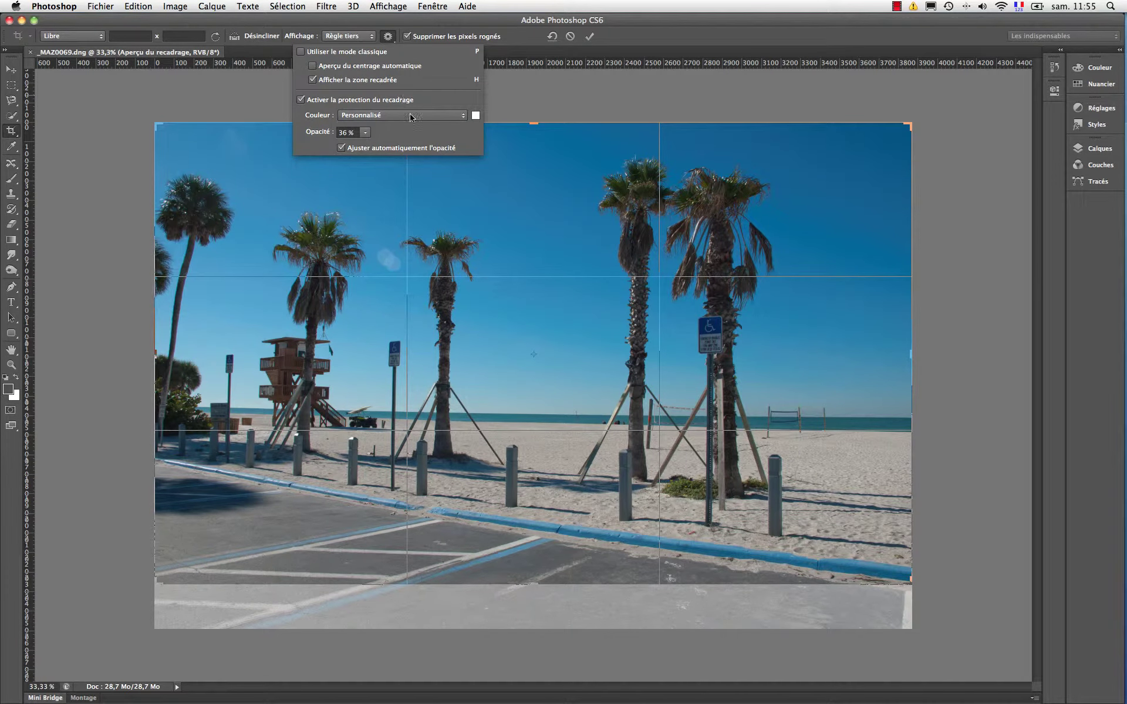
Set the crop shield opacity to 100% and close the crop options
left_click(365, 134)
left_click_drag(368, 147, 420, 150)
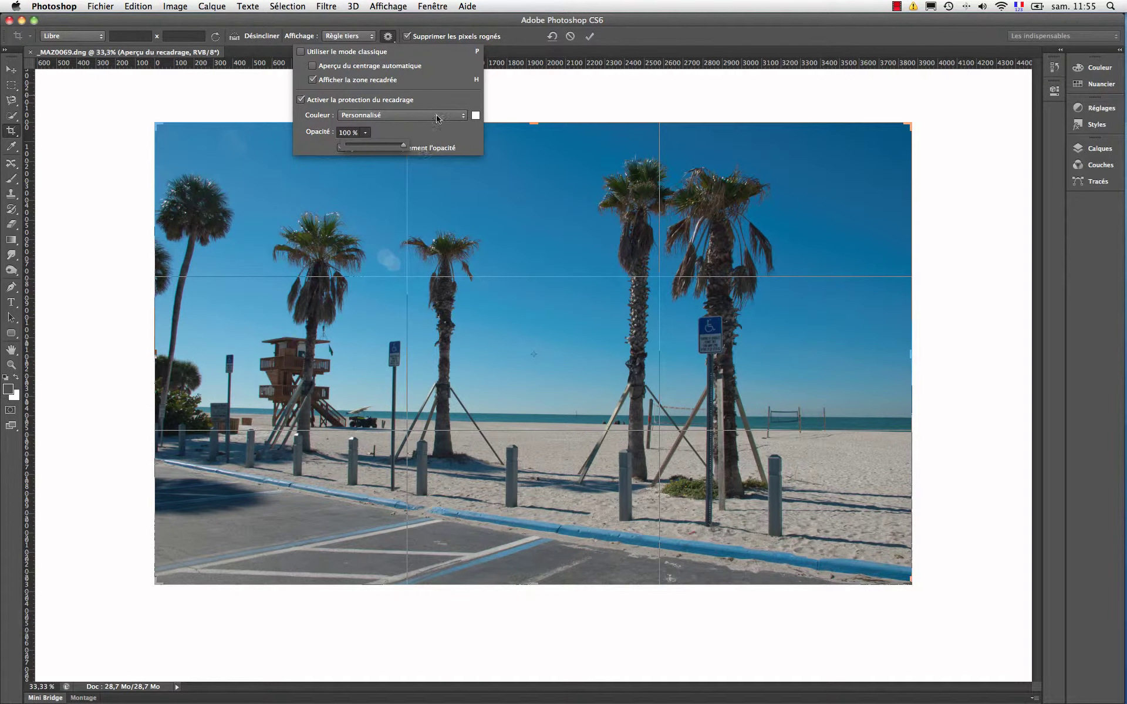
left_click(511, 168)
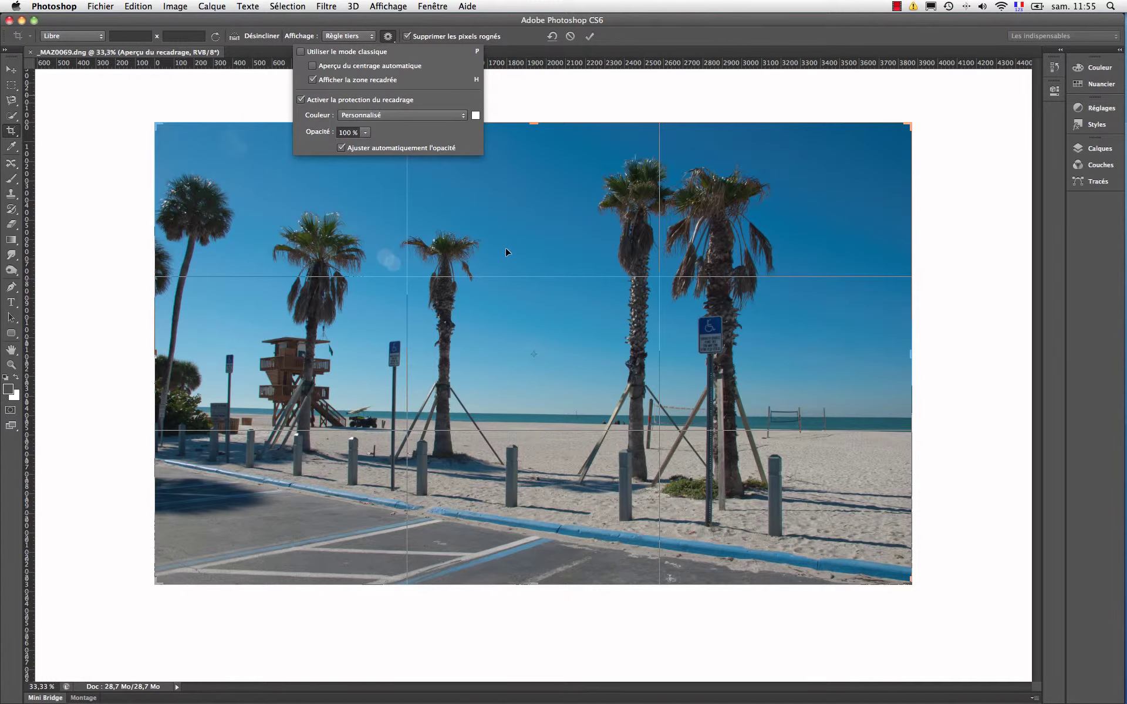
left_click(388, 38)
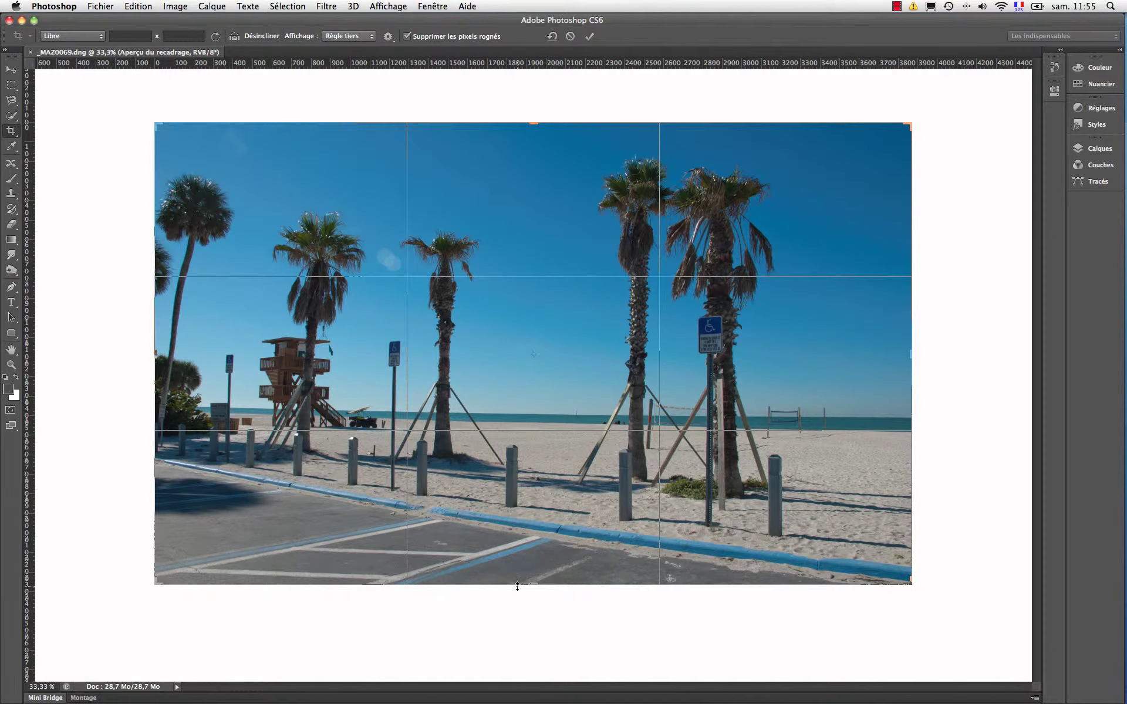
Tighten the crop on all four sides, trimming more of the parking lot, both side margins and a strip of sky
left_click_drag(519, 585, 554, 563)
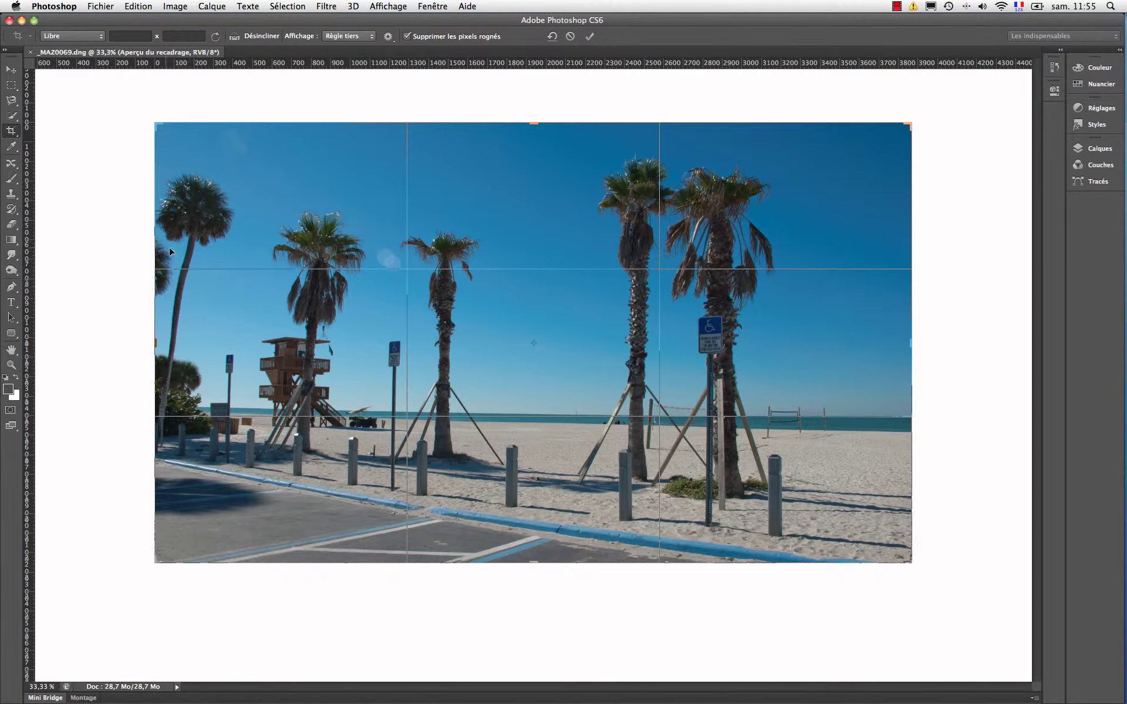
left_click_drag(154, 342, 173, 341)
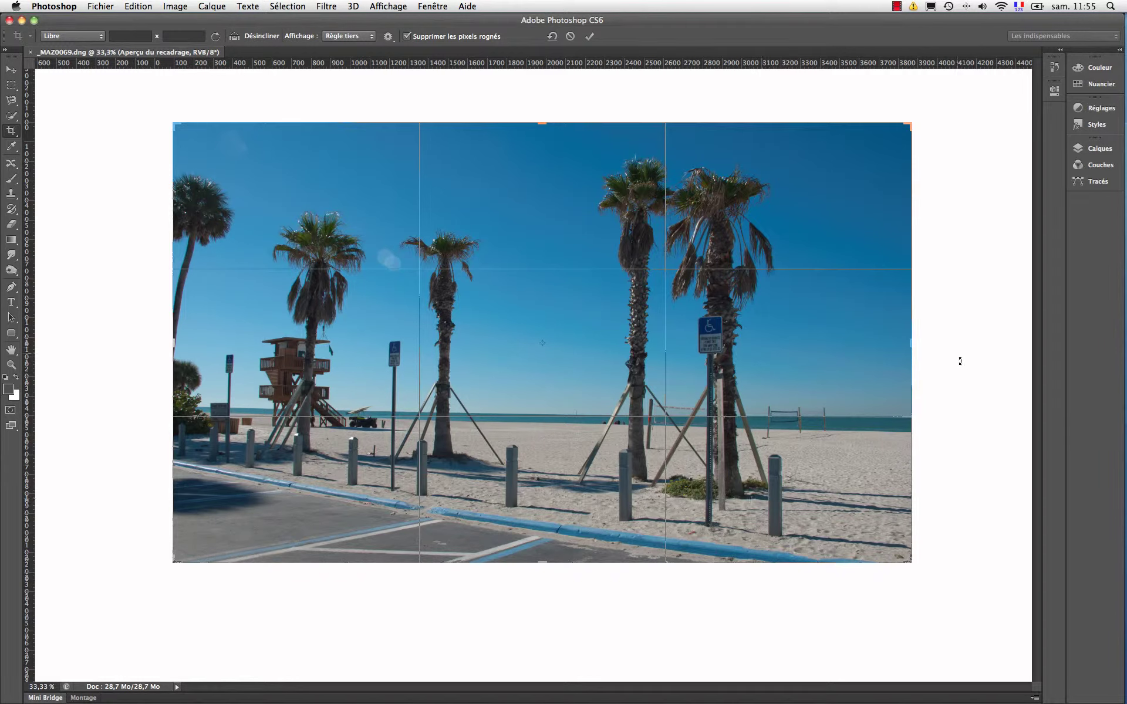
left_click_drag(911, 343, 864, 343)
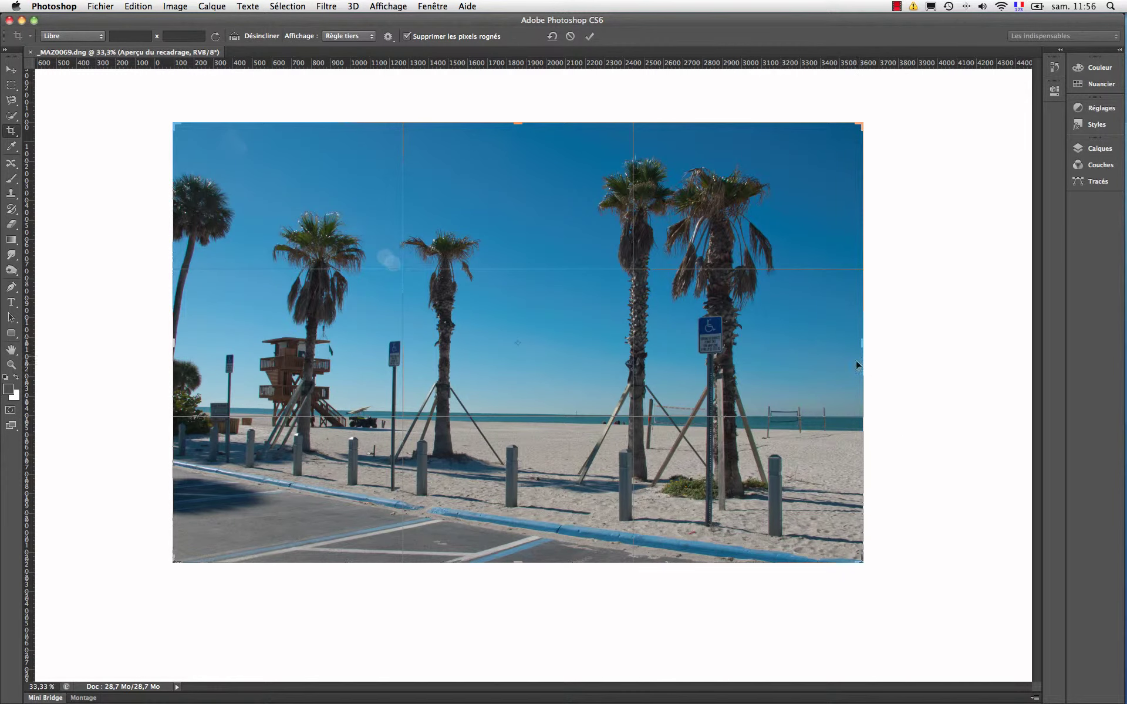
left_click_drag(862, 342, 853, 342)
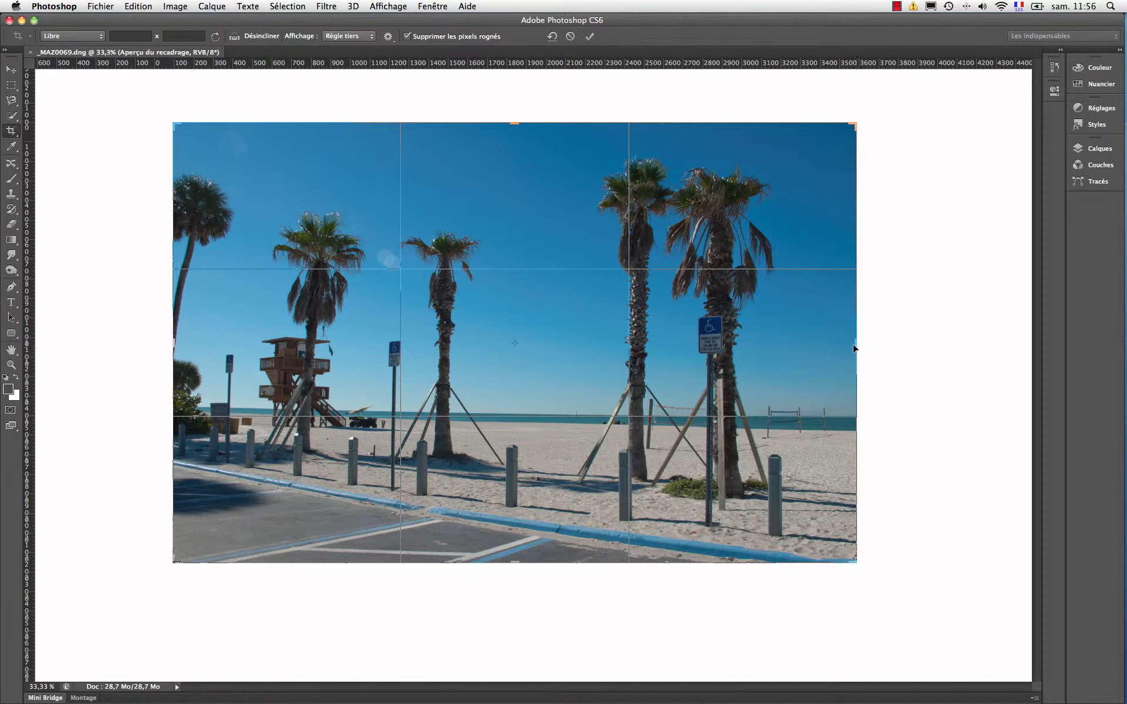
left_click_drag(512, 126, 512, 146)
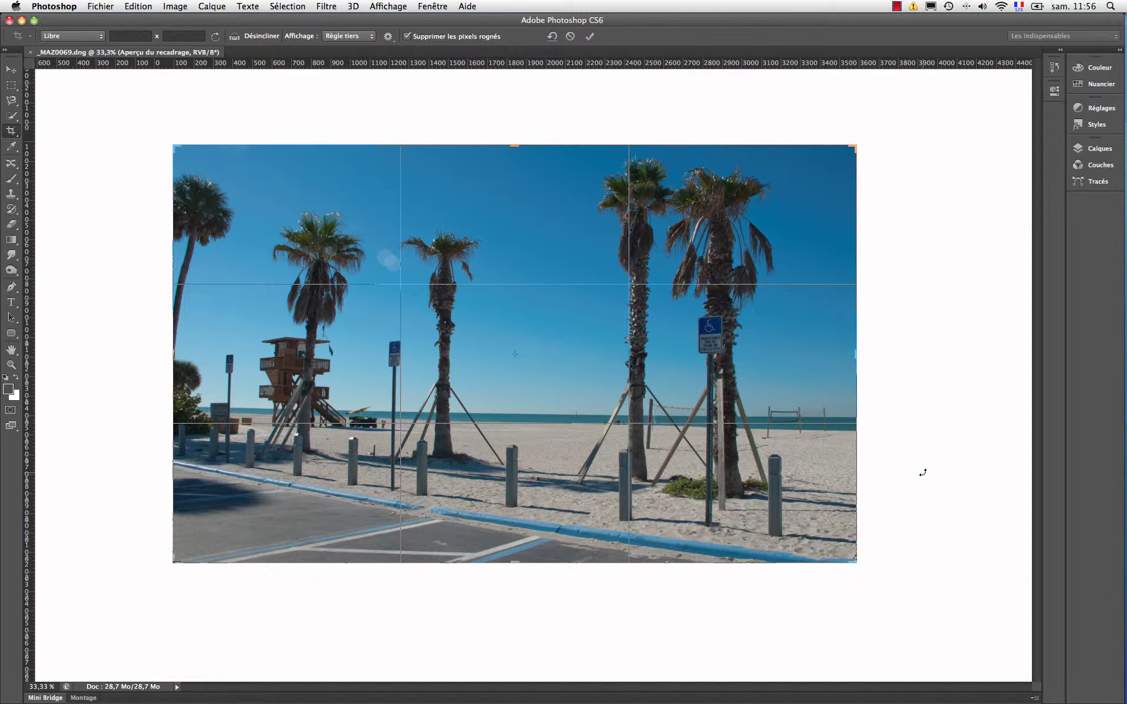
Switch to the Zoom tool and accept applying the pending crop, so the whole cropped photo can be viewed
key("super+plus")
key("super+plus")
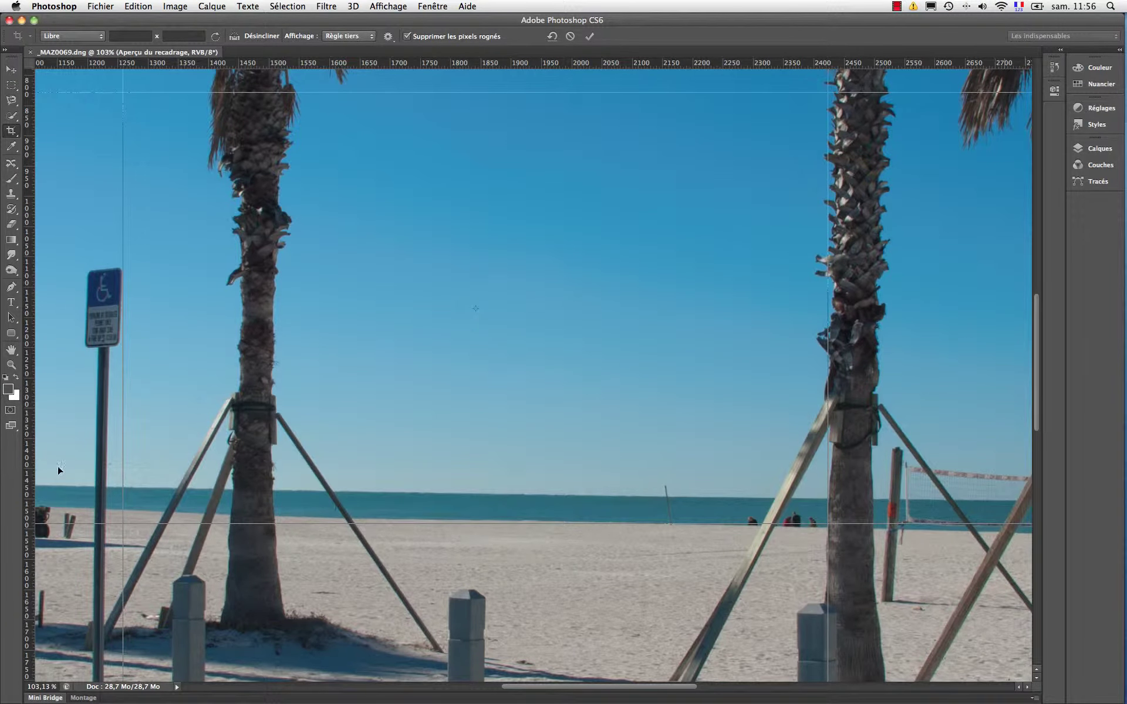
left_click(18, 364)
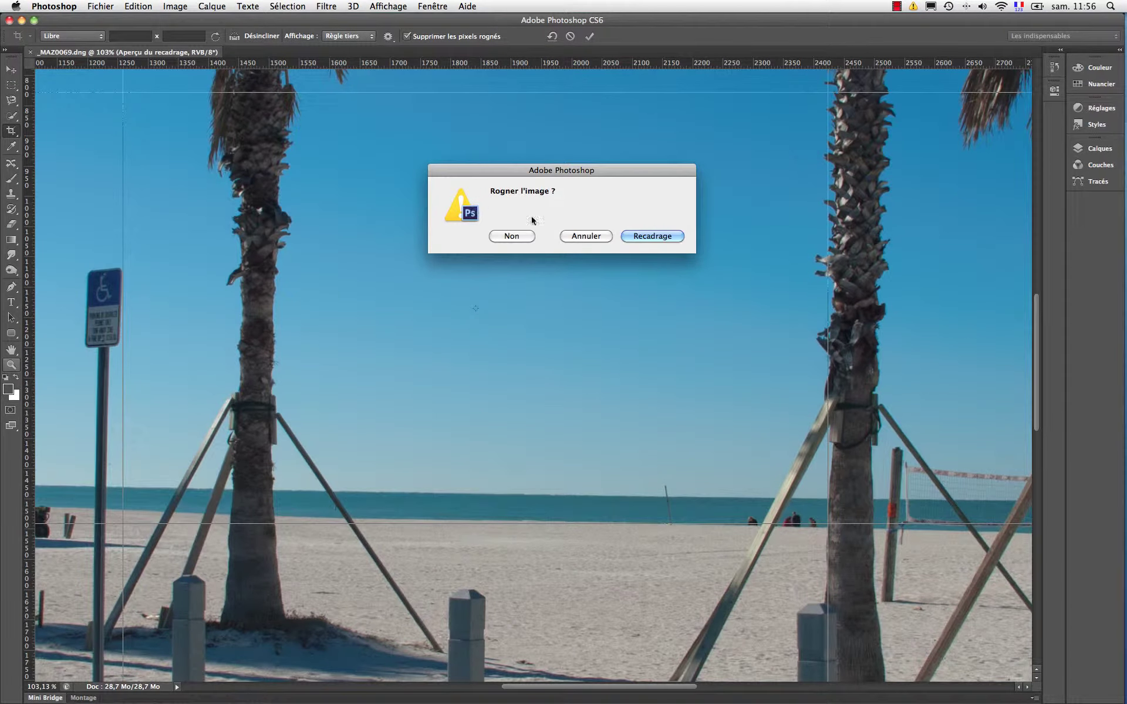
key("Return")
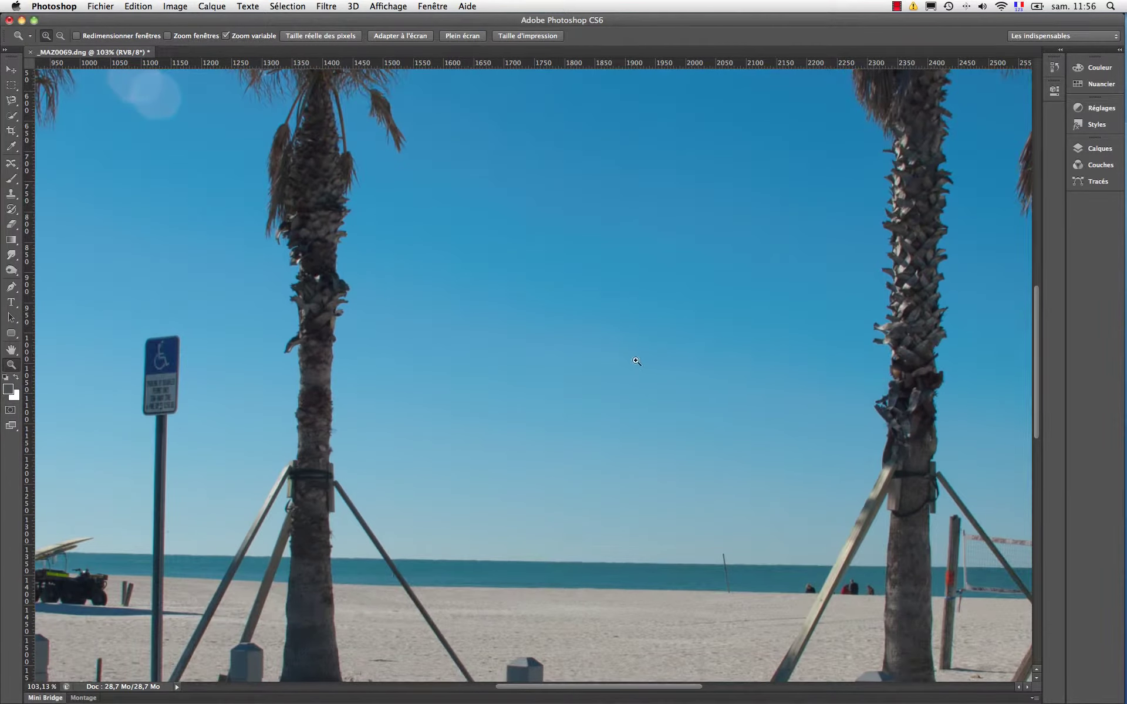
scroll(637, 359, "down", 10)
scroll(637, 359, "up", 6)
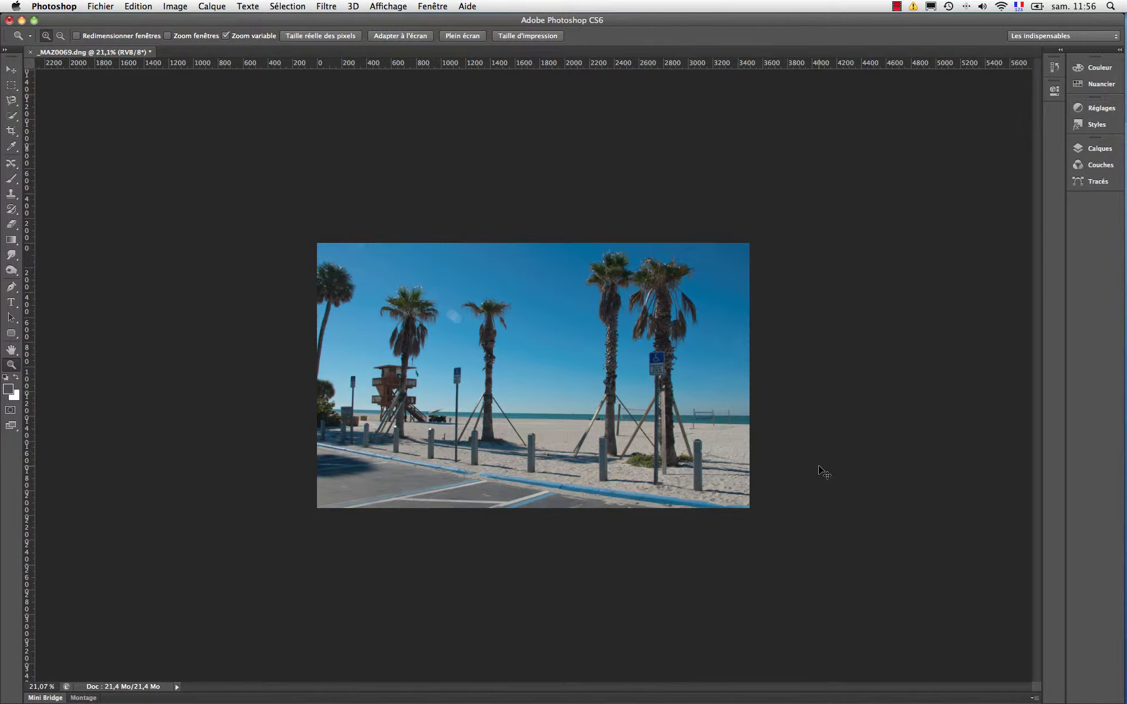
Undo the applied crop to restore the full photo
key("super+z")
key("super+z")
key("super+z")
key("super+z")
key("super+z")
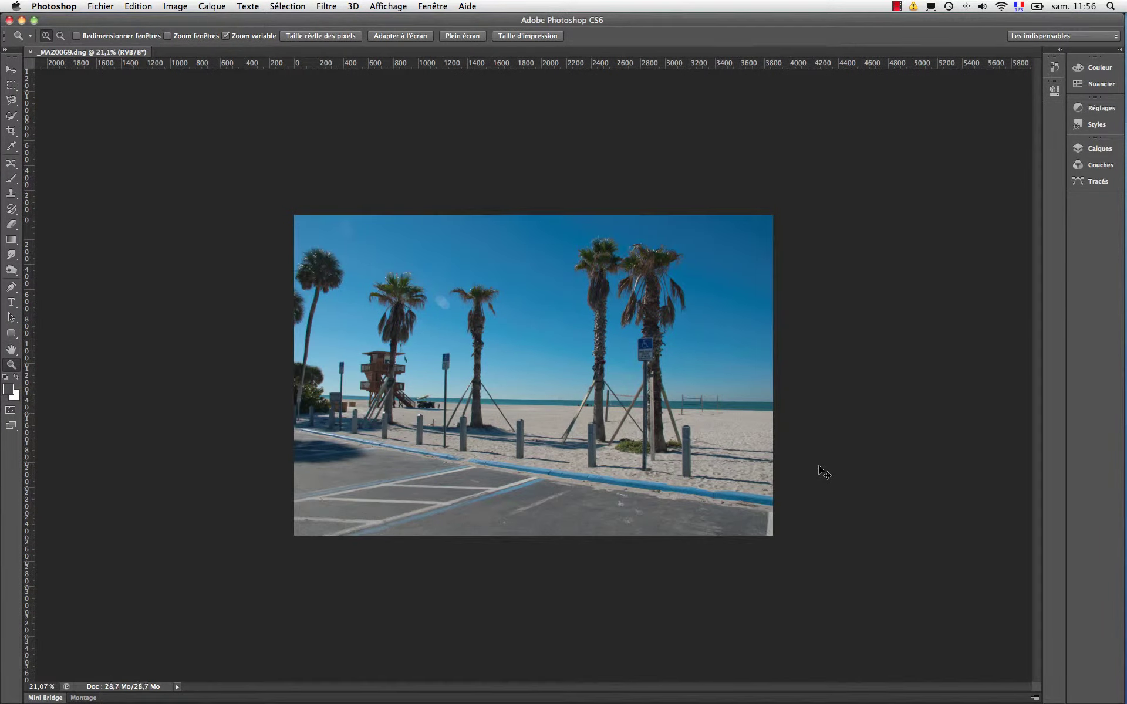
key("super+z")
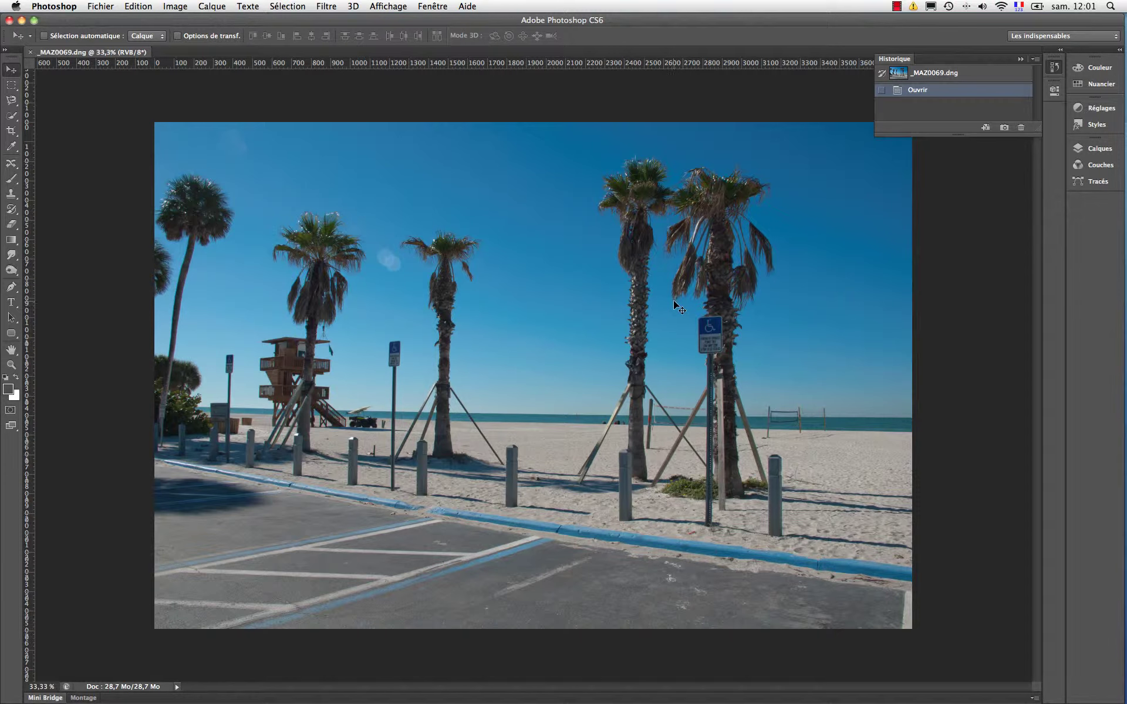
With the Crop tool, trim most of the sky and part of the parking lot, framing a low horizontal strip of beach
left_click(8, 135)
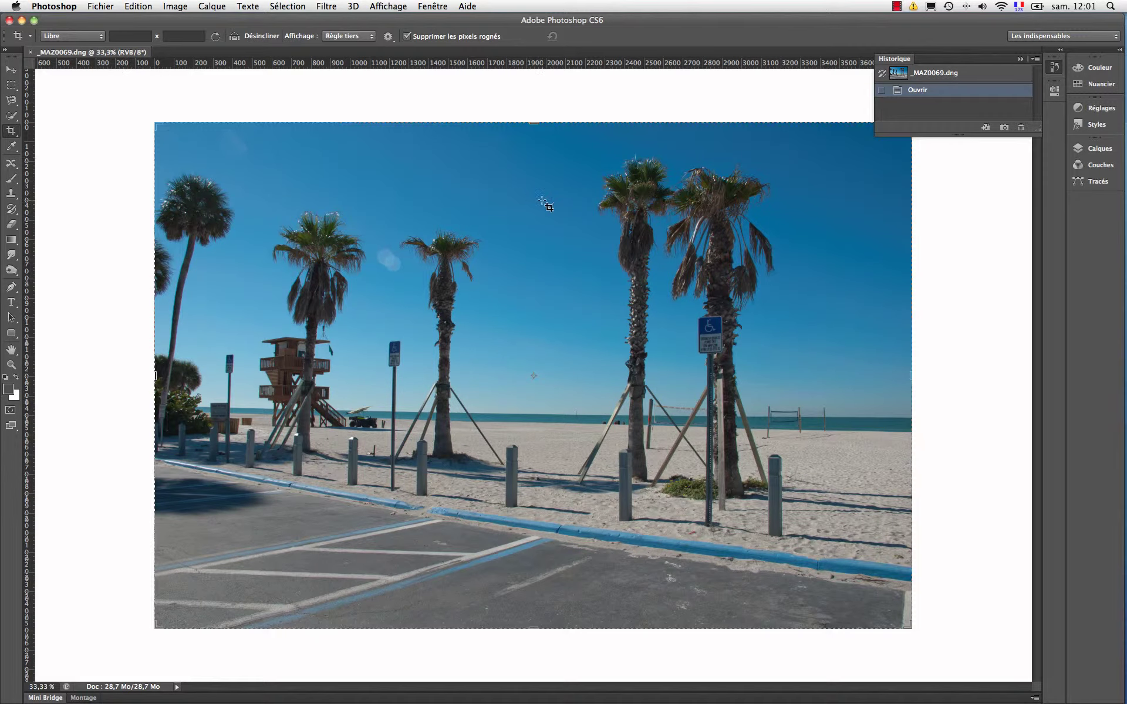
left_click_drag(530, 125, 530, 155)
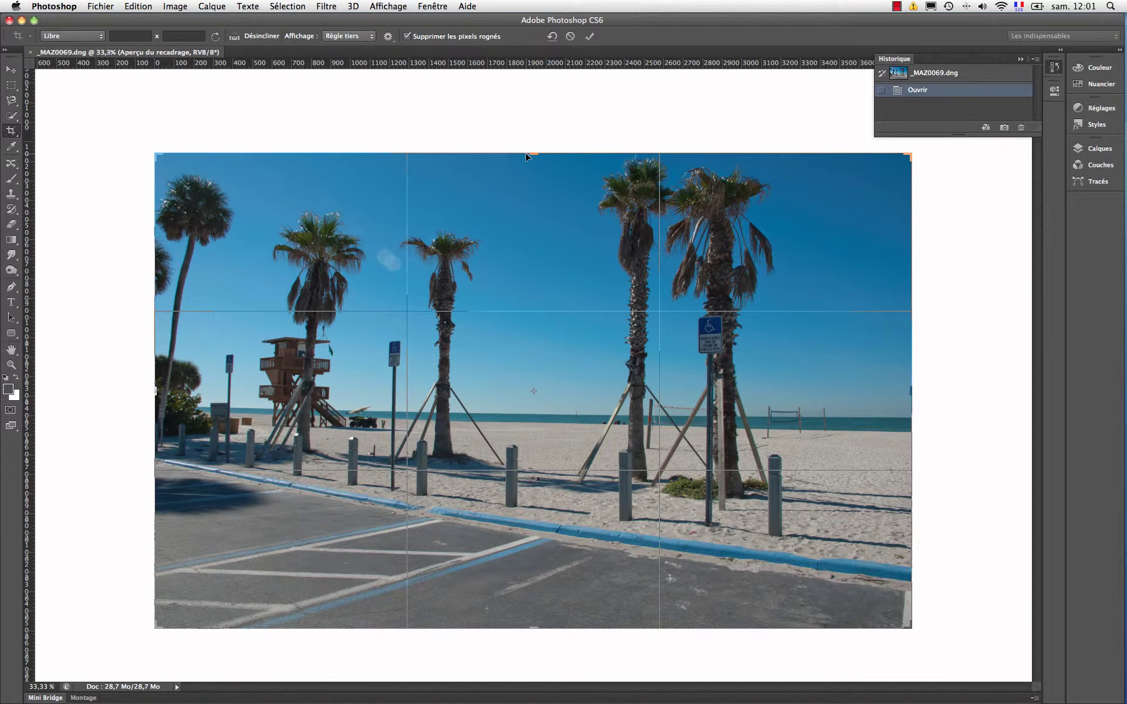
left_click_drag(532, 154, 539, 387)
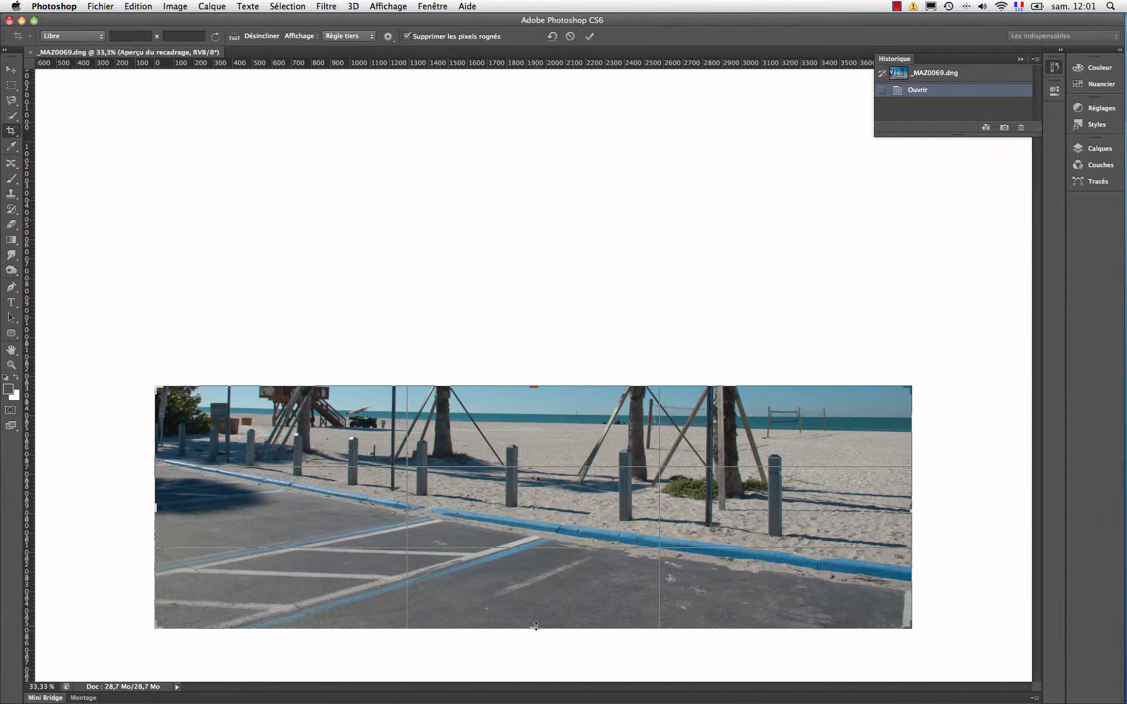
left_click_drag(537, 627, 534, 568)
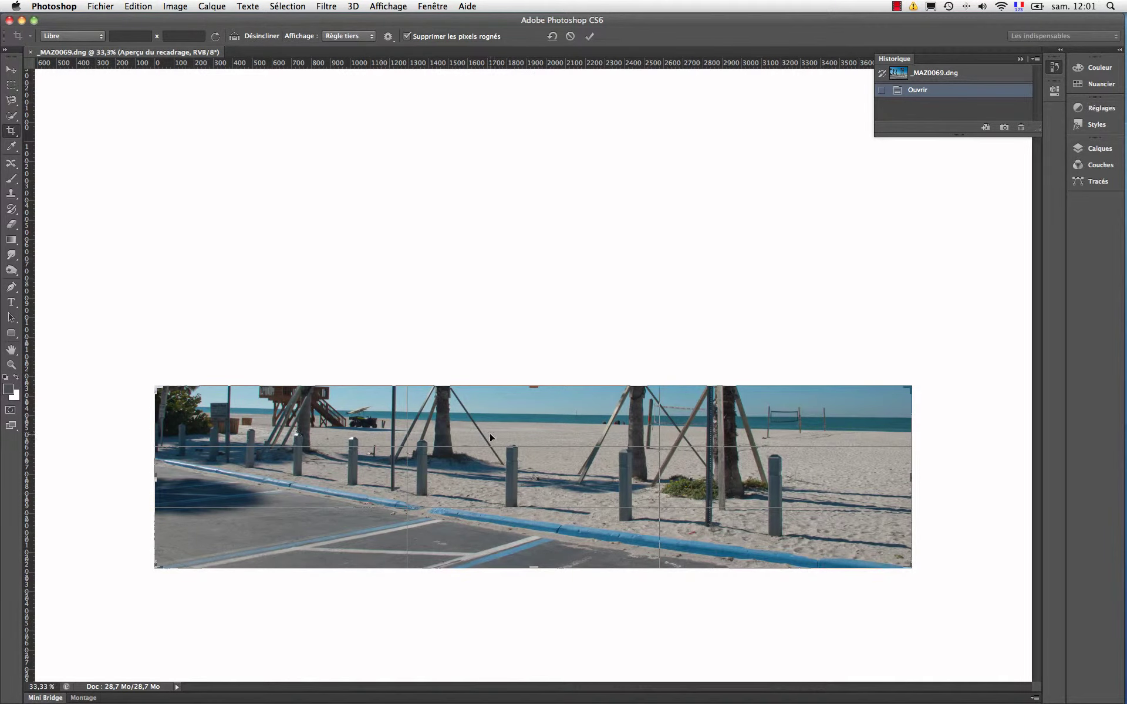
Extend the crop upward to the photo's full upper edge, and narrow both sides to frame the lifeguard tower and its palm
left_click_drag(533, 386, 532, 326)
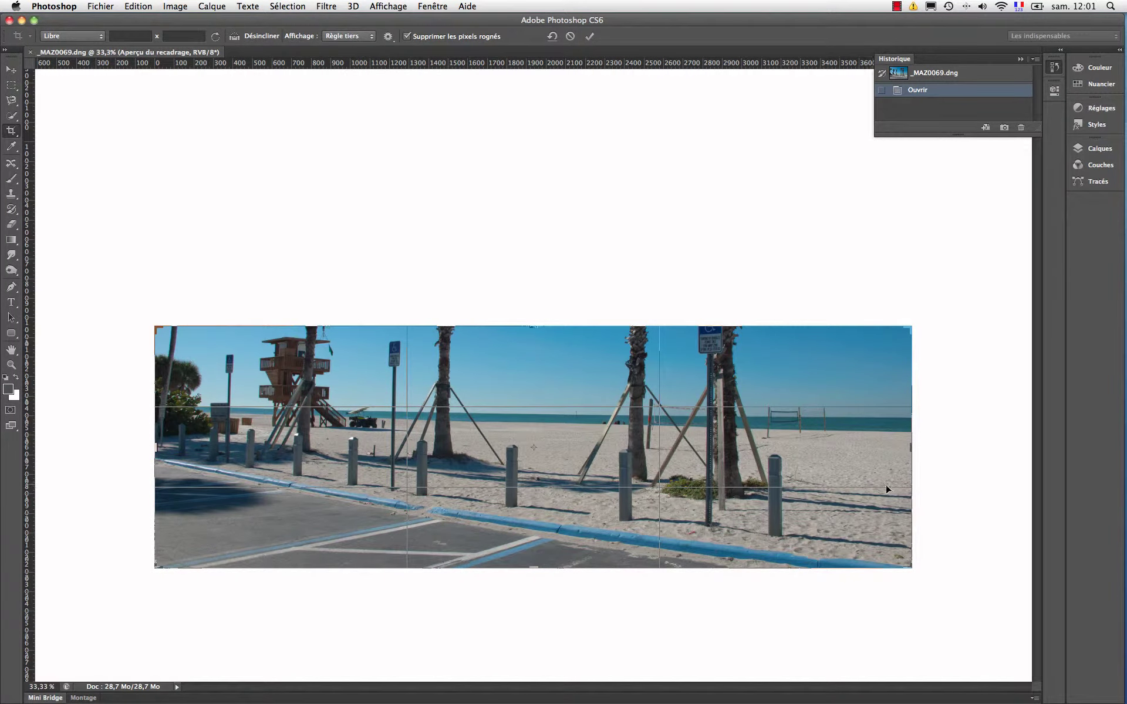
left_click_drag(537, 331, 537, 309)
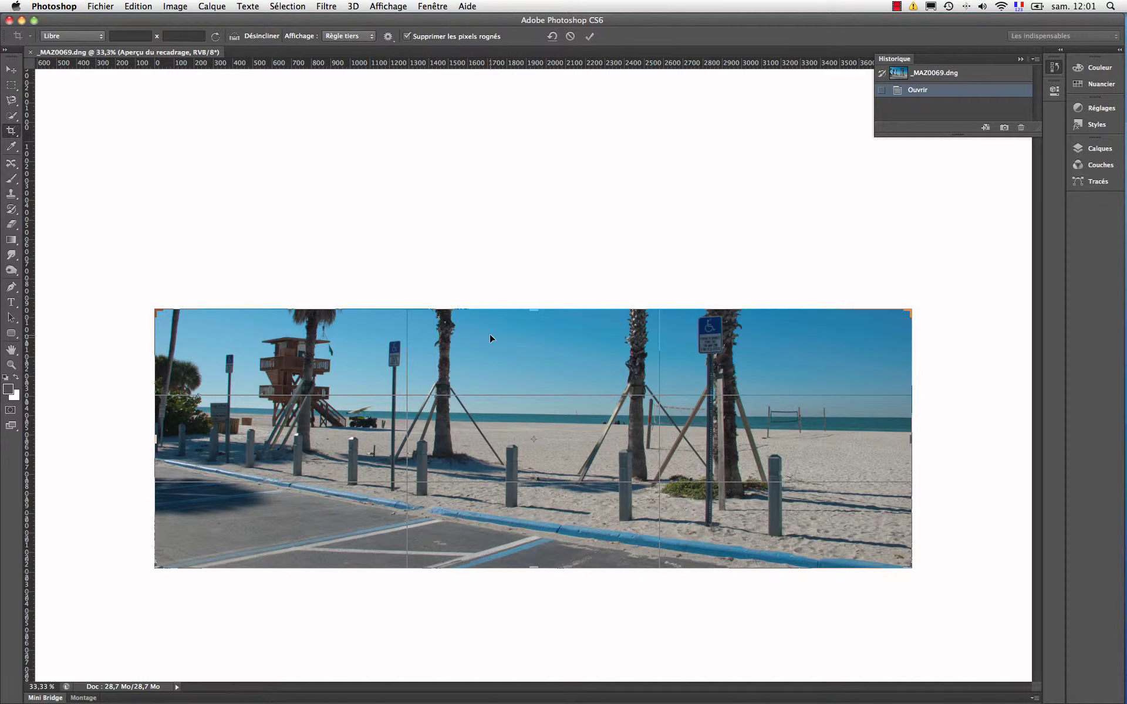
left_click_drag(538, 309, 526, 122)
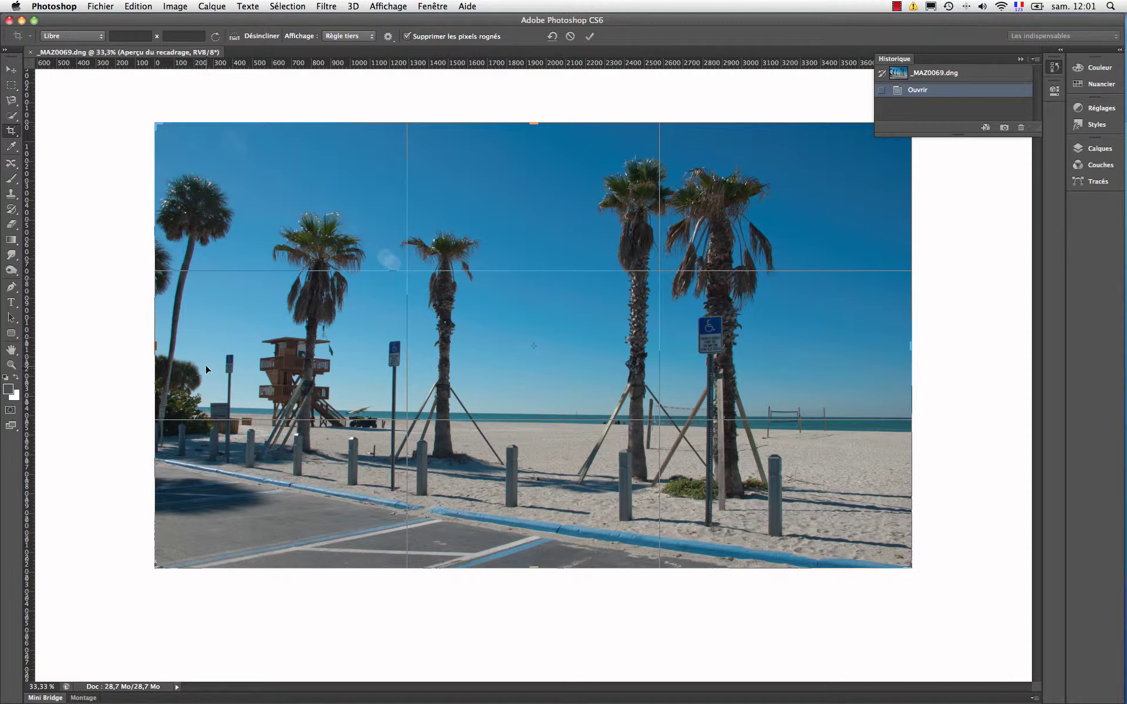
left_click_drag(155, 347, 248, 349)
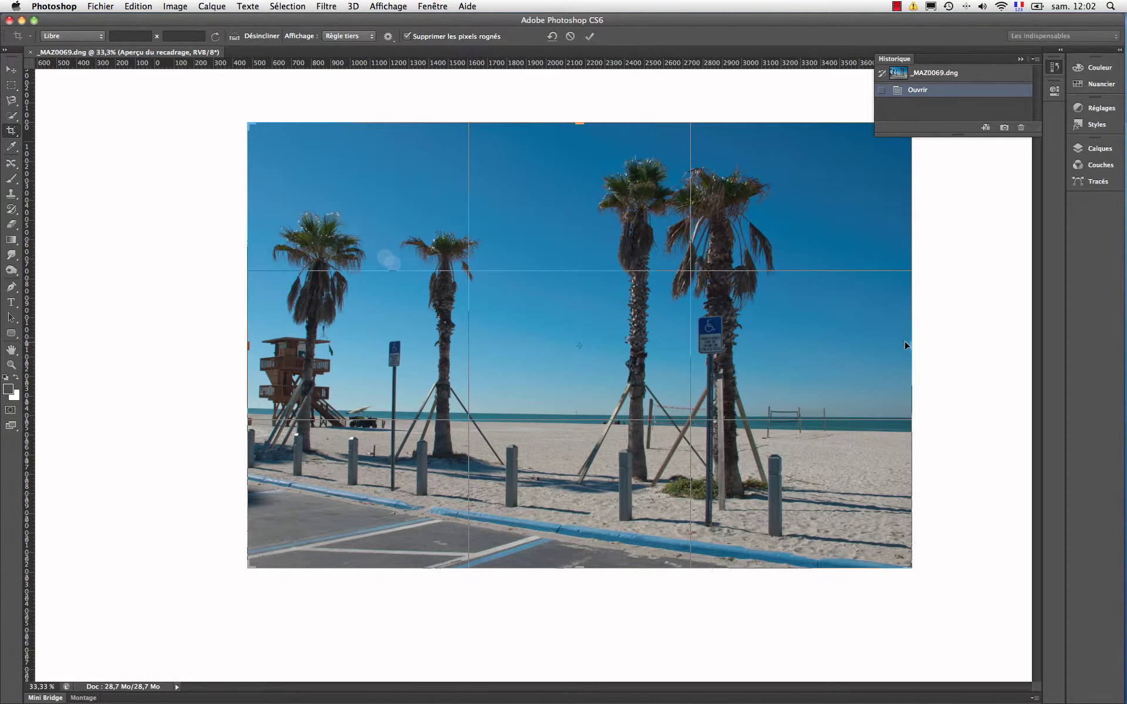
left_click_drag(908, 342, 387, 312)
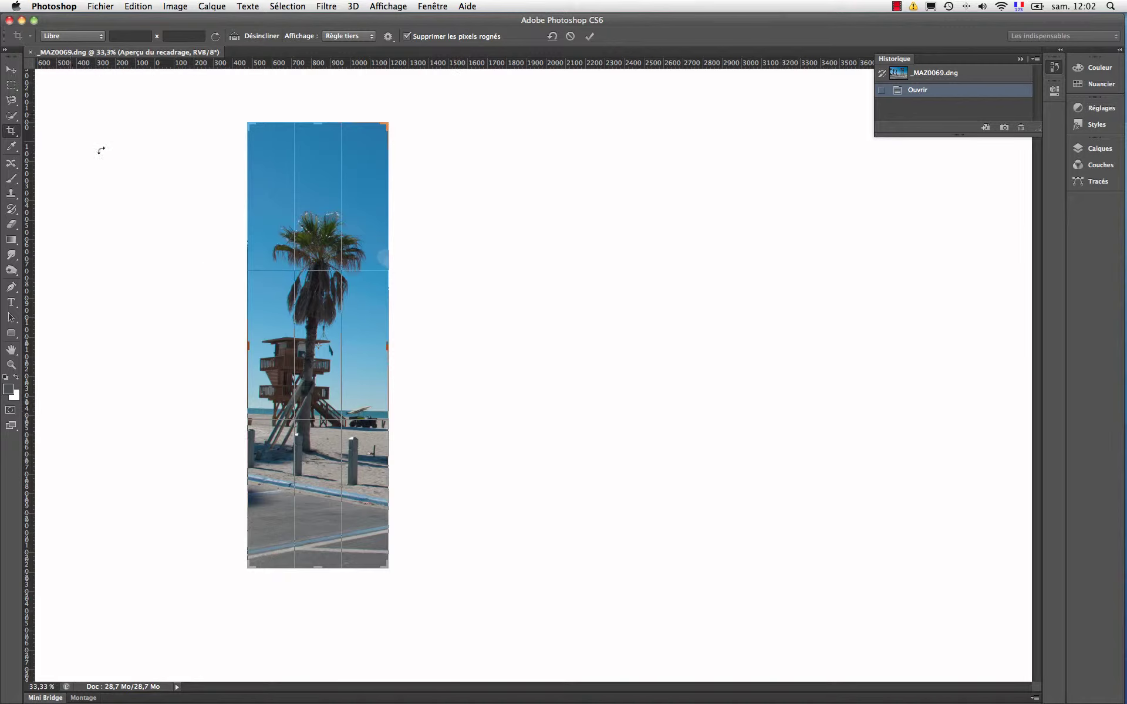
Switch to the Move tool and accept the pending crop, and undo it to restore the full photo
left_click(12, 70)
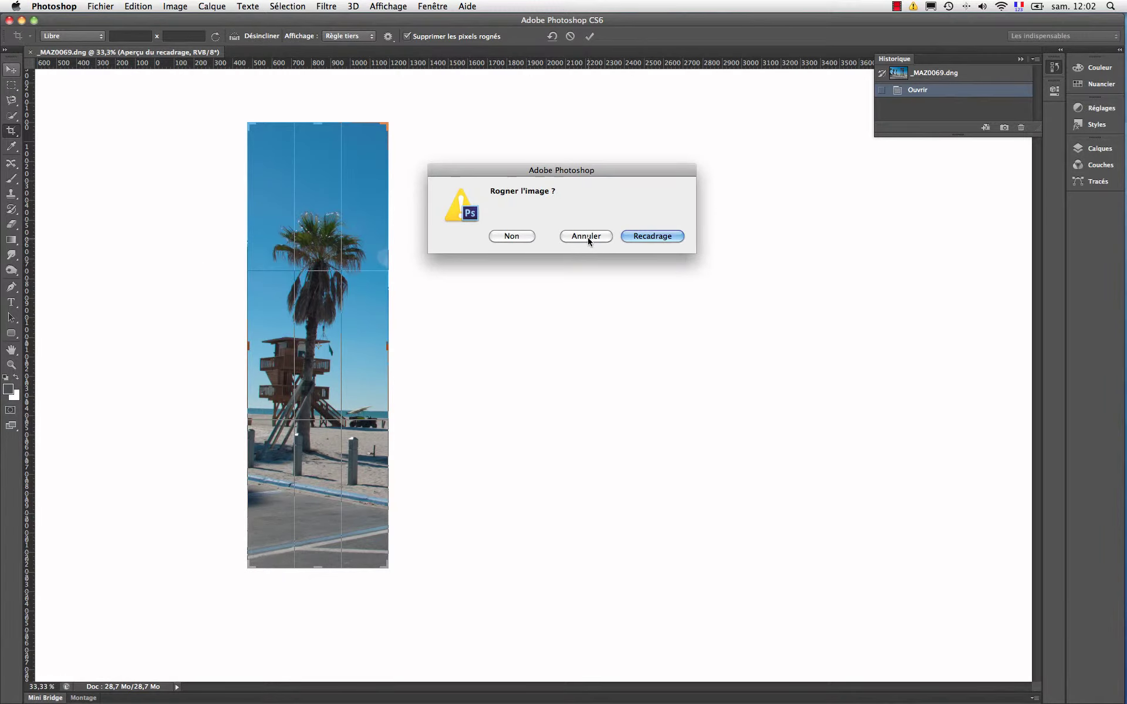
left_click(643, 238)
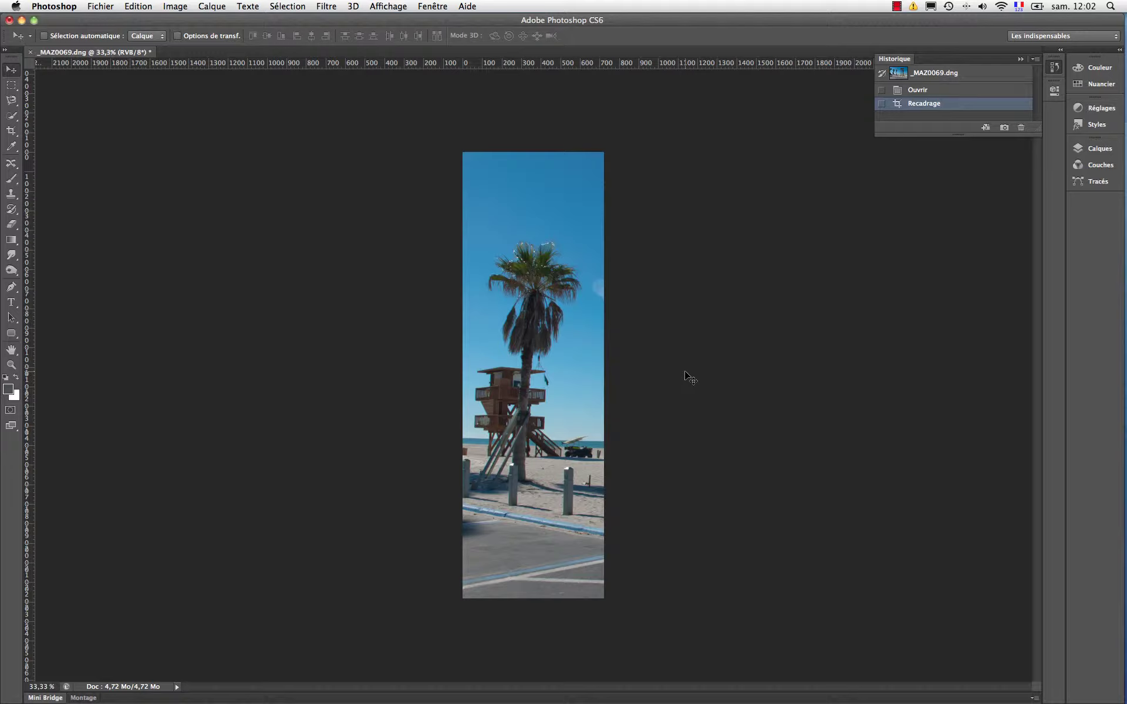
key("super+z")
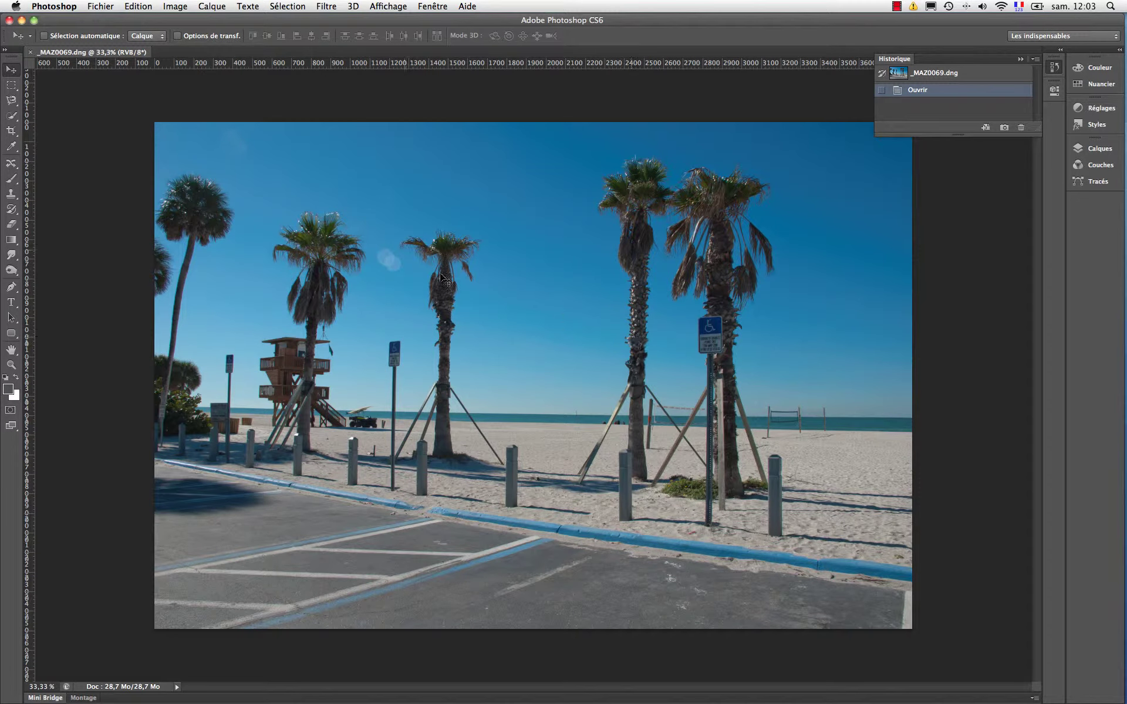
Crop both sides and most of the parking lot to frame three palms in a nearly square format, and commit the crop
left_click(11, 130)
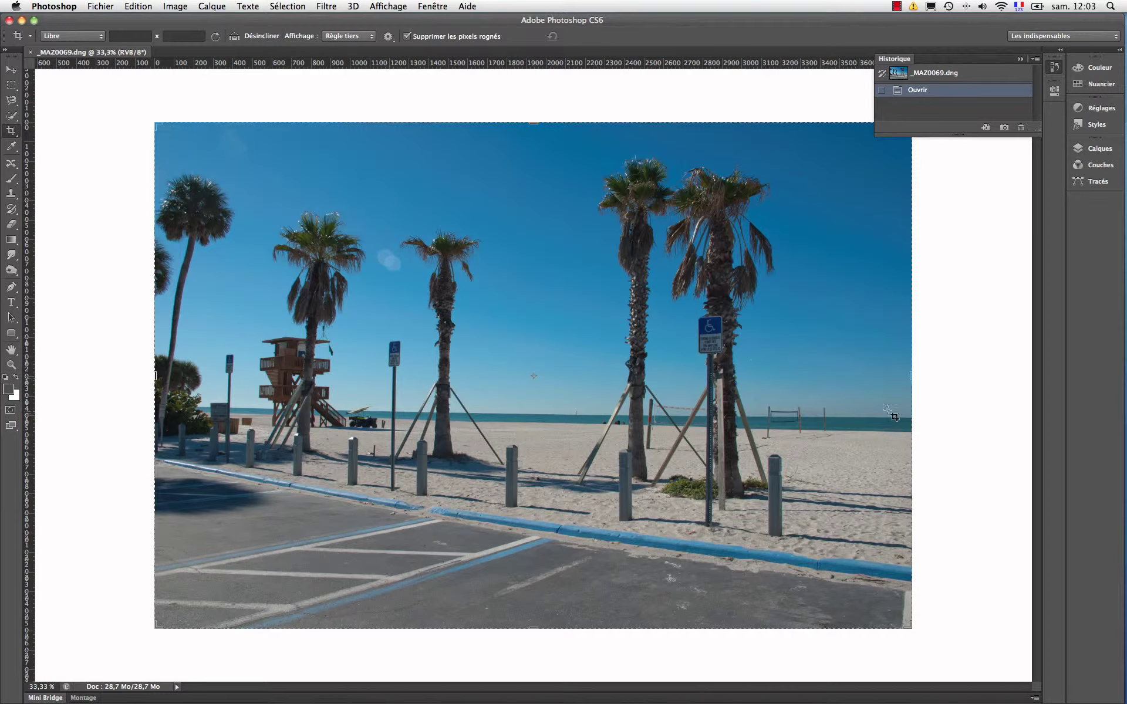
left_click_drag(911, 379, 774, 379)
left_click_drag(159, 380, 372, 381)
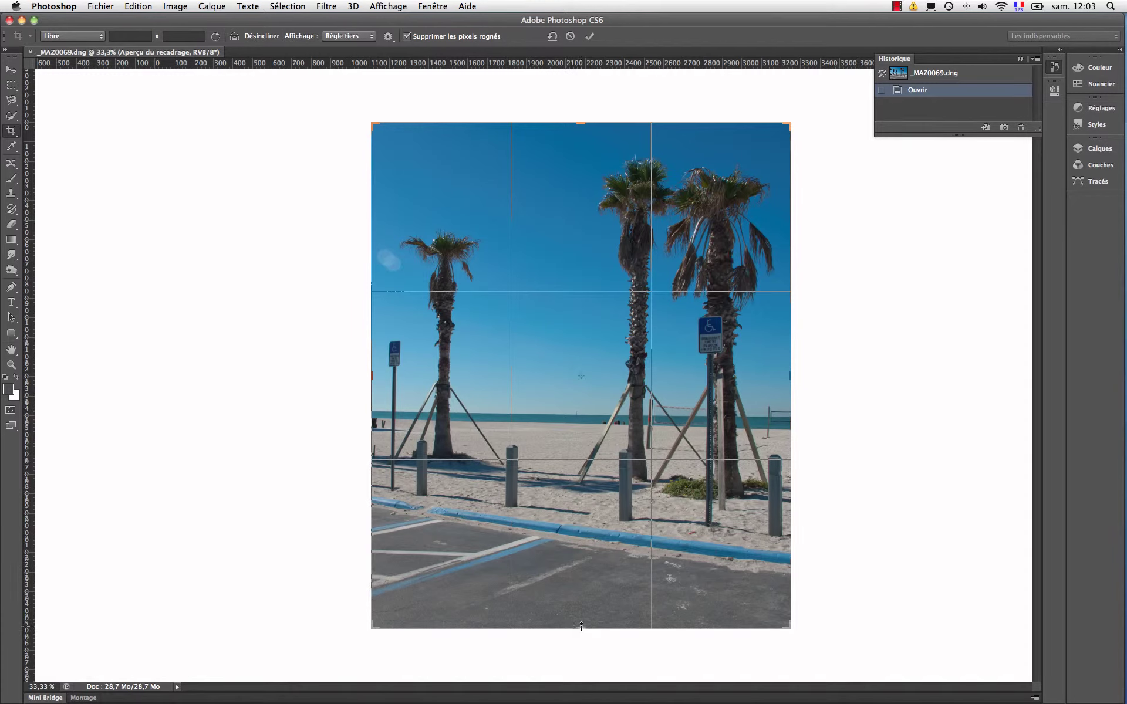
left_click_drag(580, 626, 579, 543)
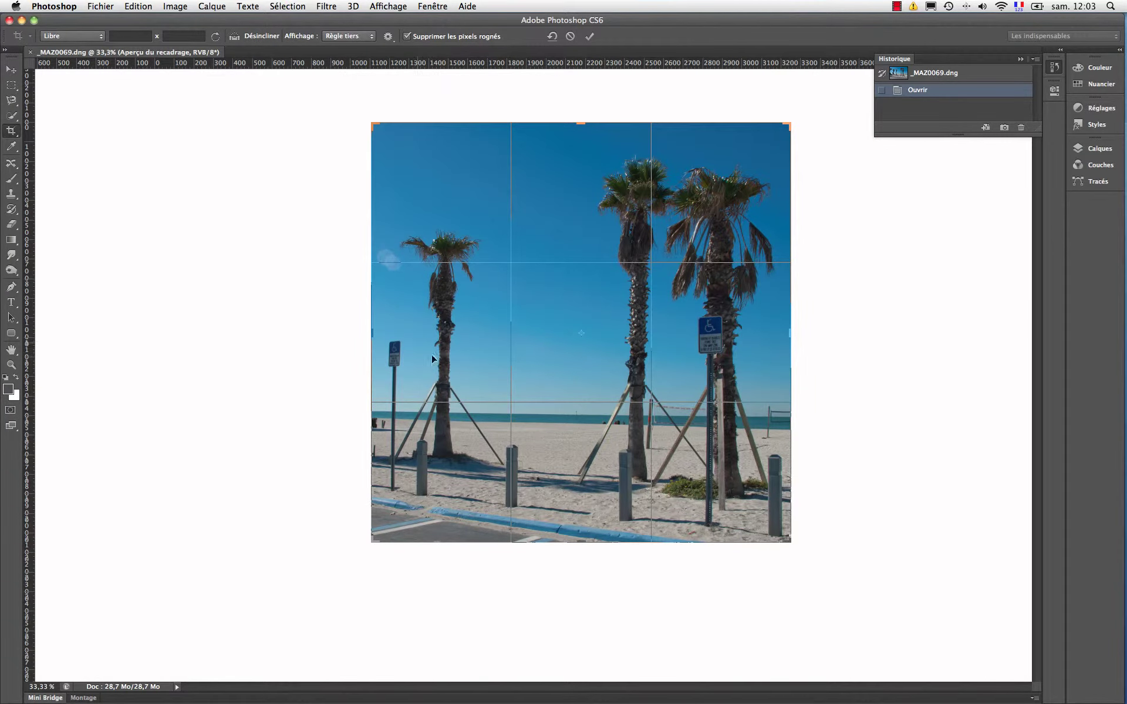
left_click_drag(369, 331, 378, 331)
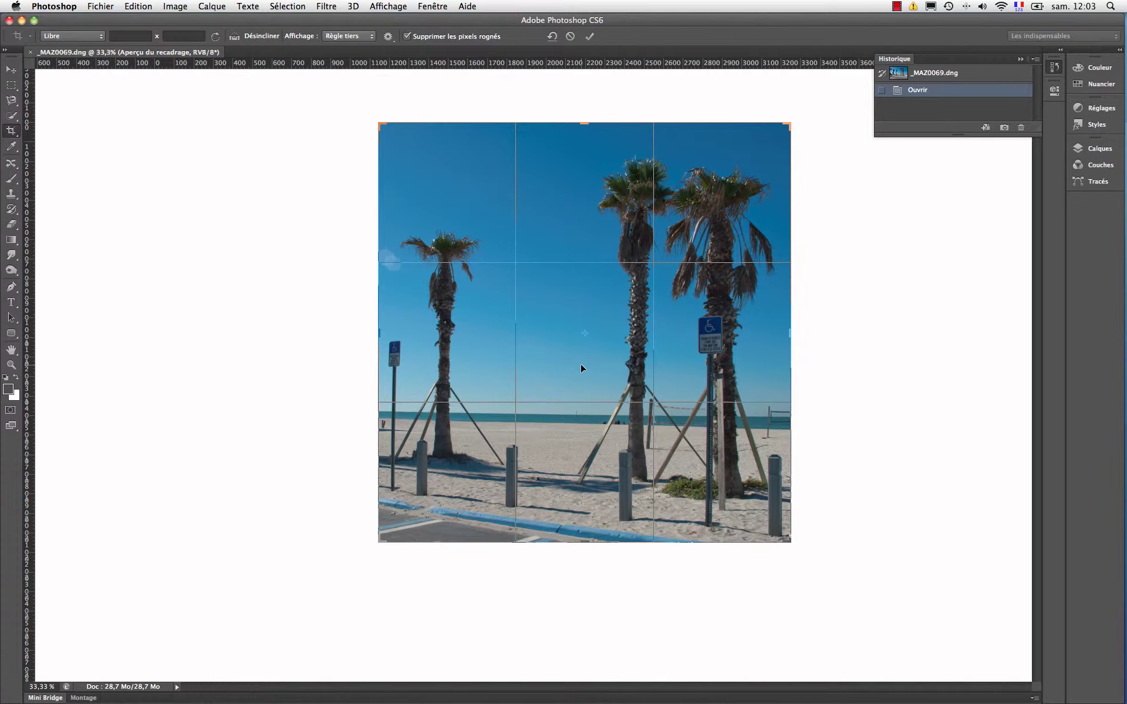
key("Return")
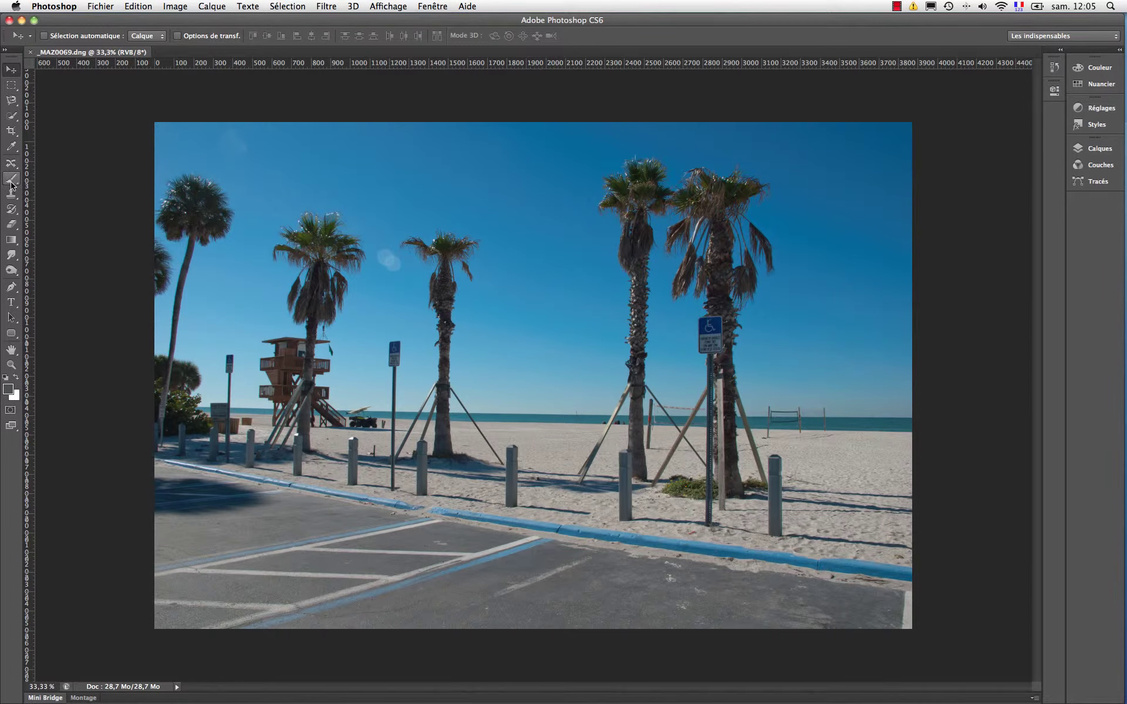
Set the Crop tool's composition overlay to Spirale dorée and display it over the full photo
left_click(14, 132)
left_click(372, 39)
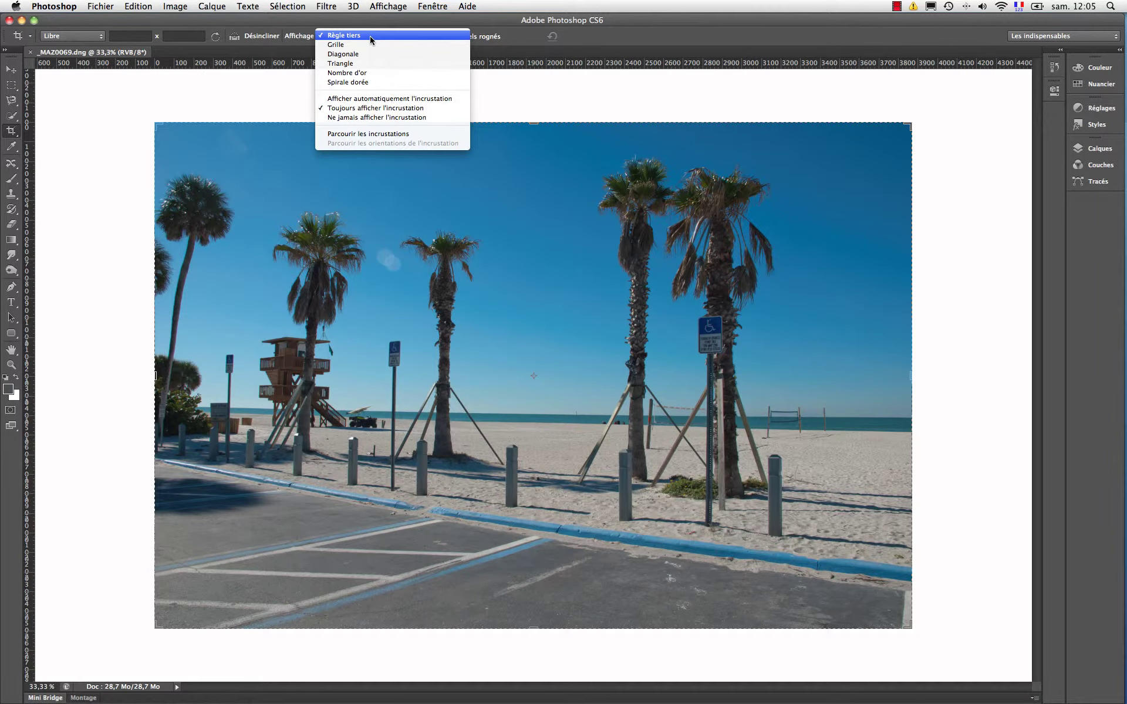
left_click(377, 82)
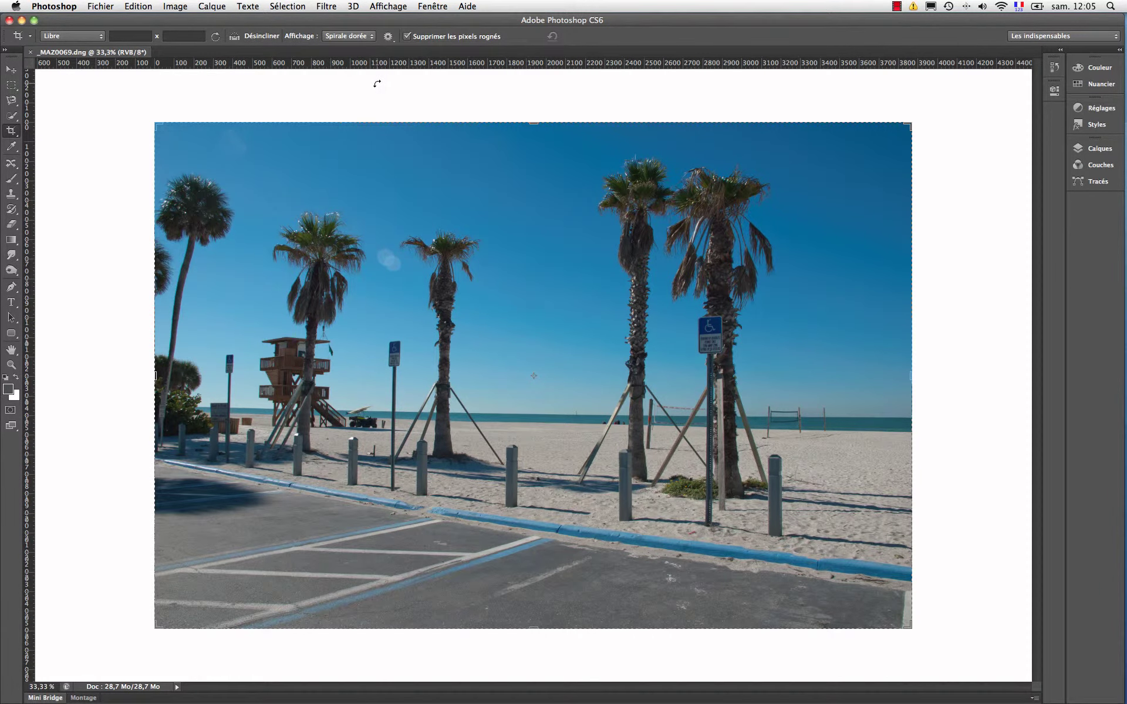
left_click(158, 124)
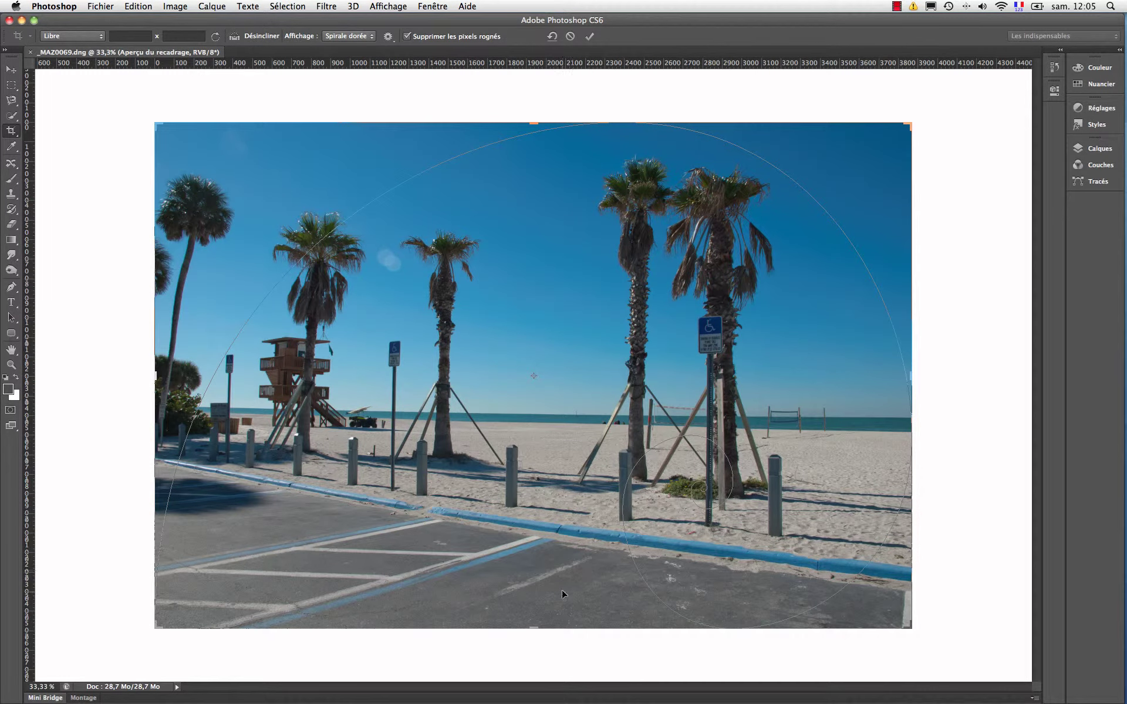
Trim the parking lot and most of the sand so the spiral centres on the blue sign, trim the left margin, and commit the crop
left_click_drag(536, 627, 533, 418)
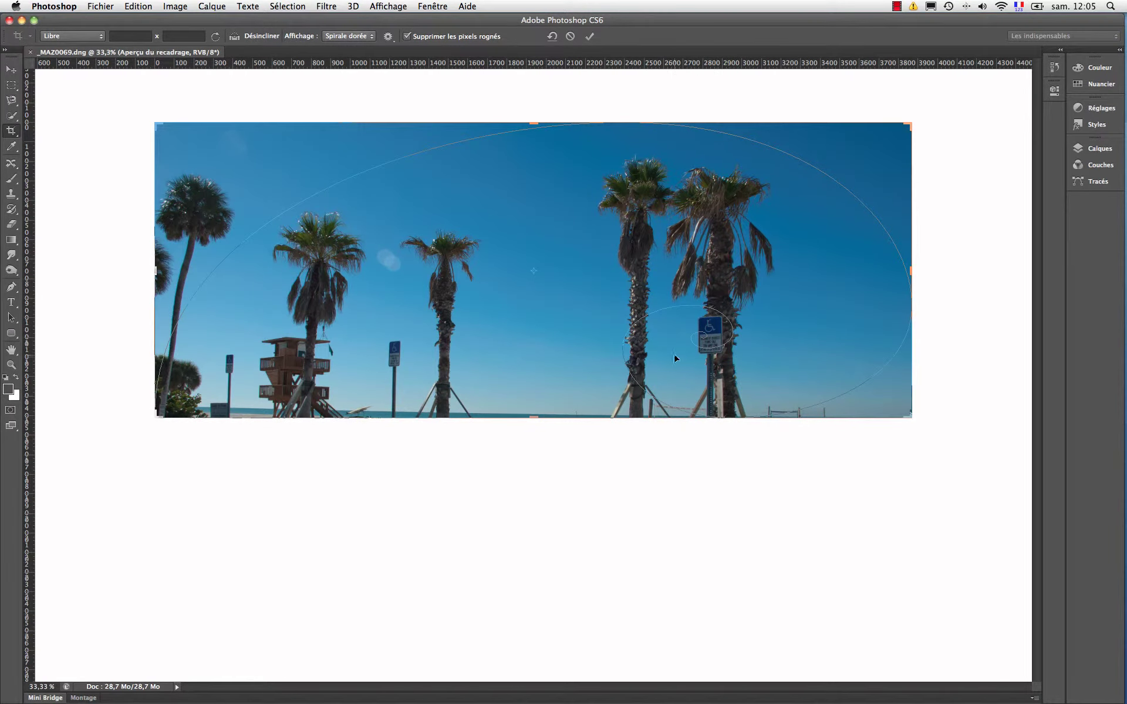
left_click_drag(529, 418, 532, 432)
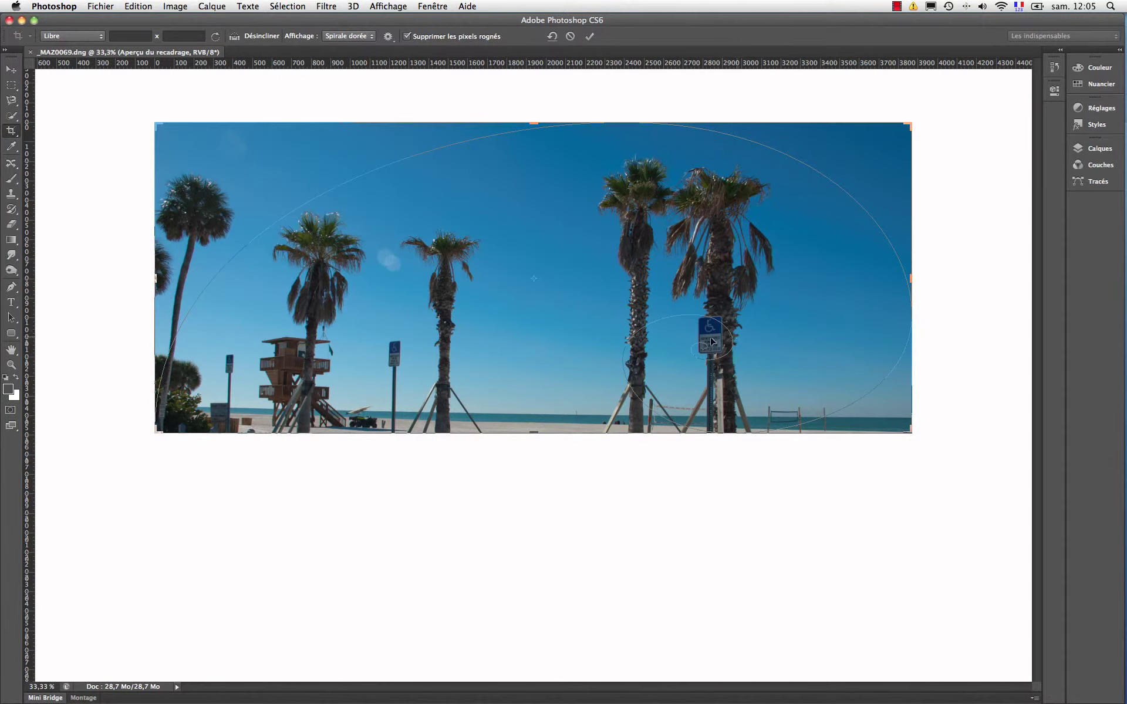
left_click_drag(534, 123, 535, 121)
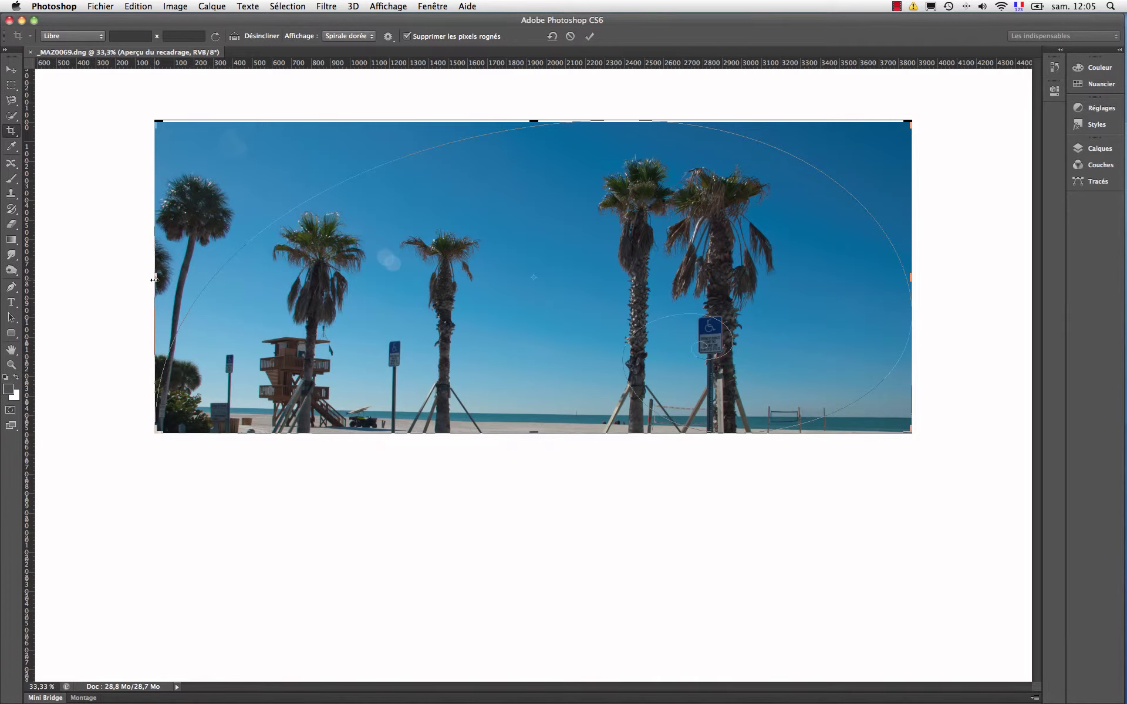
left_click_drag(155, 281, 176, 282)
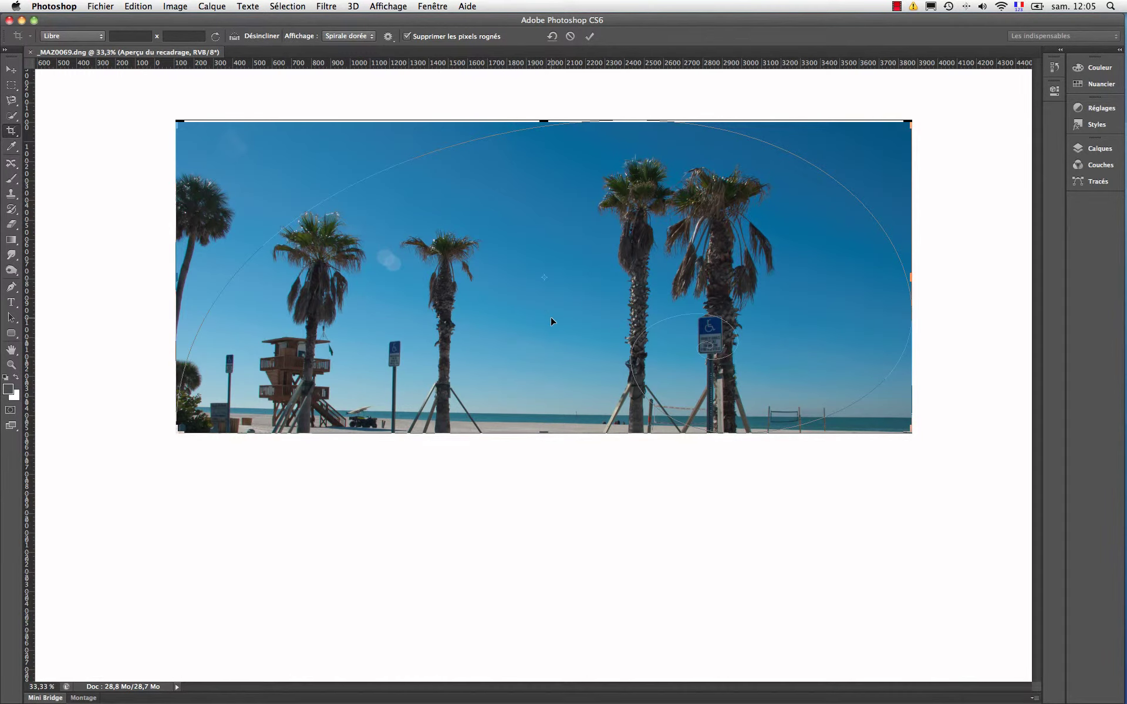
key("Return")
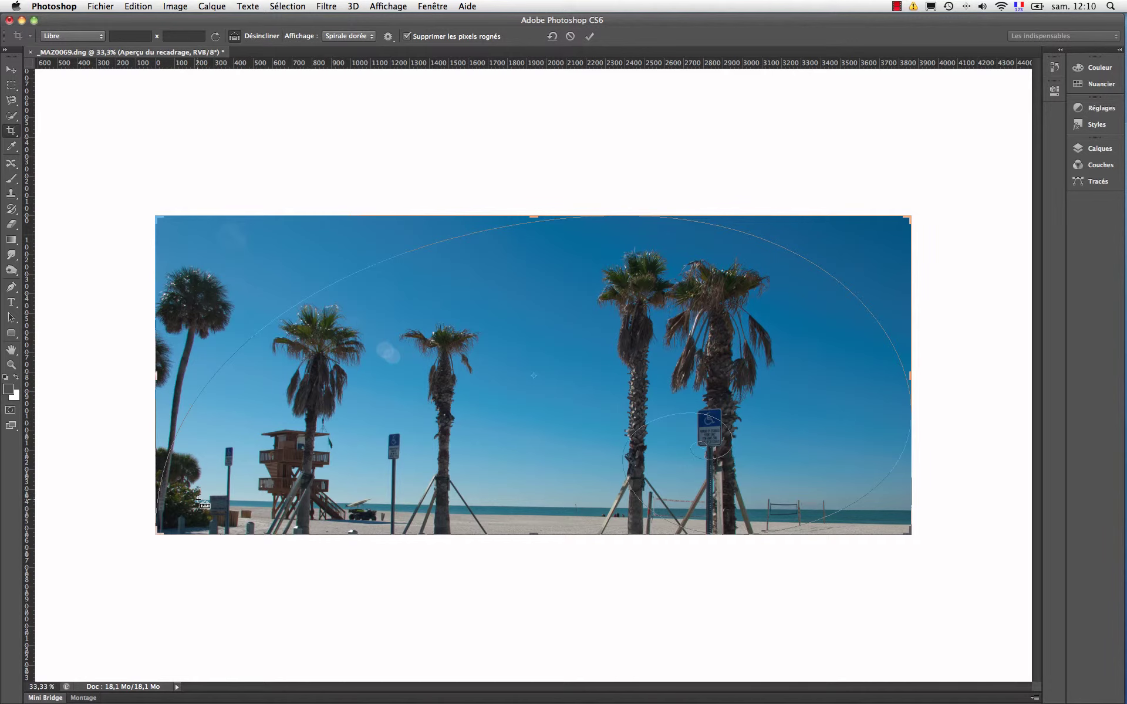
Straighten the photo along the sea horizon, and apply the resulting crop by switching to the Move tool
left_click_drag(200, 500, 910, 513)
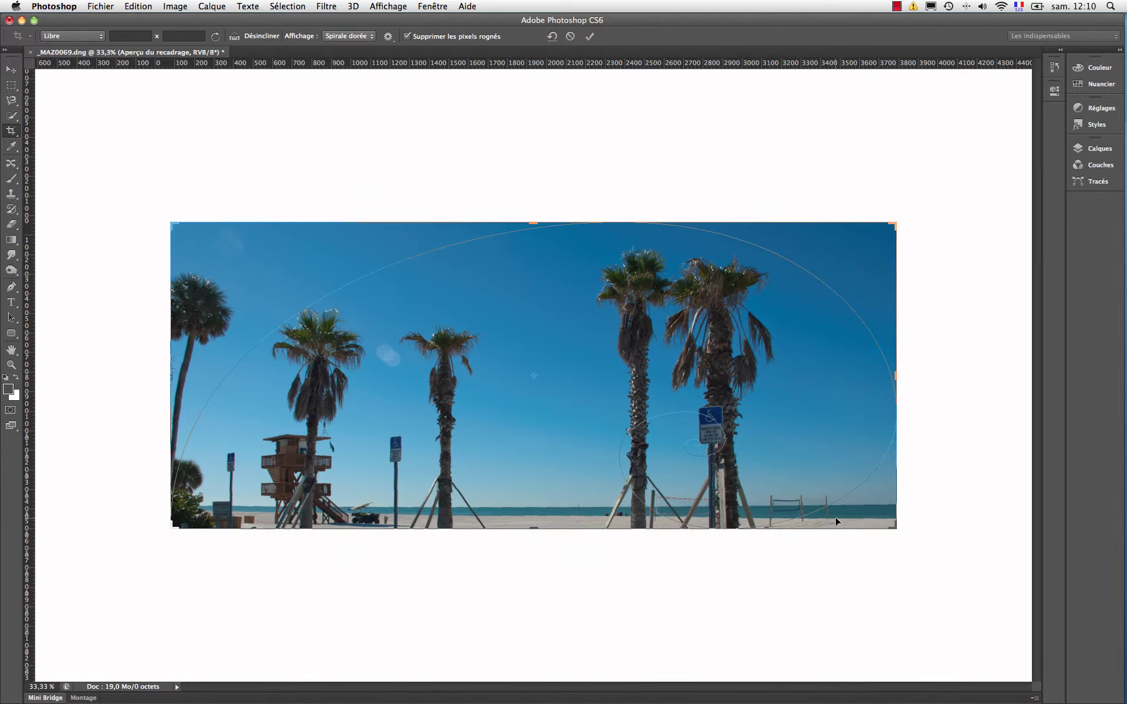
left_click(11, 69)
left_click(650, 237)
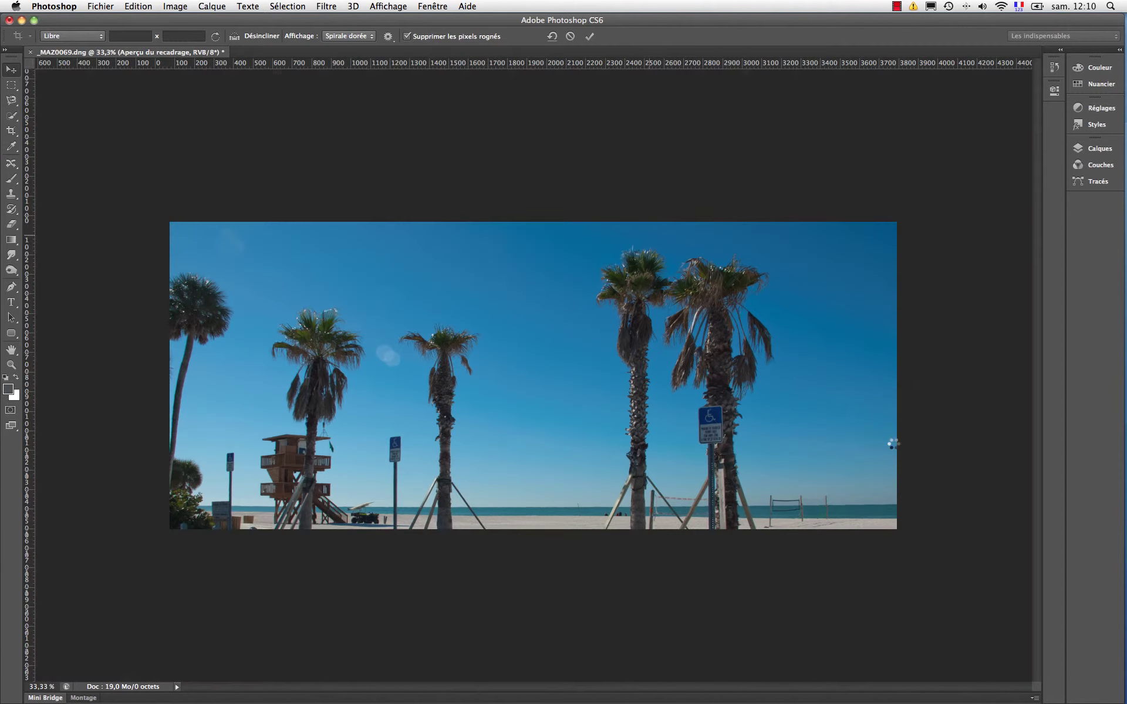